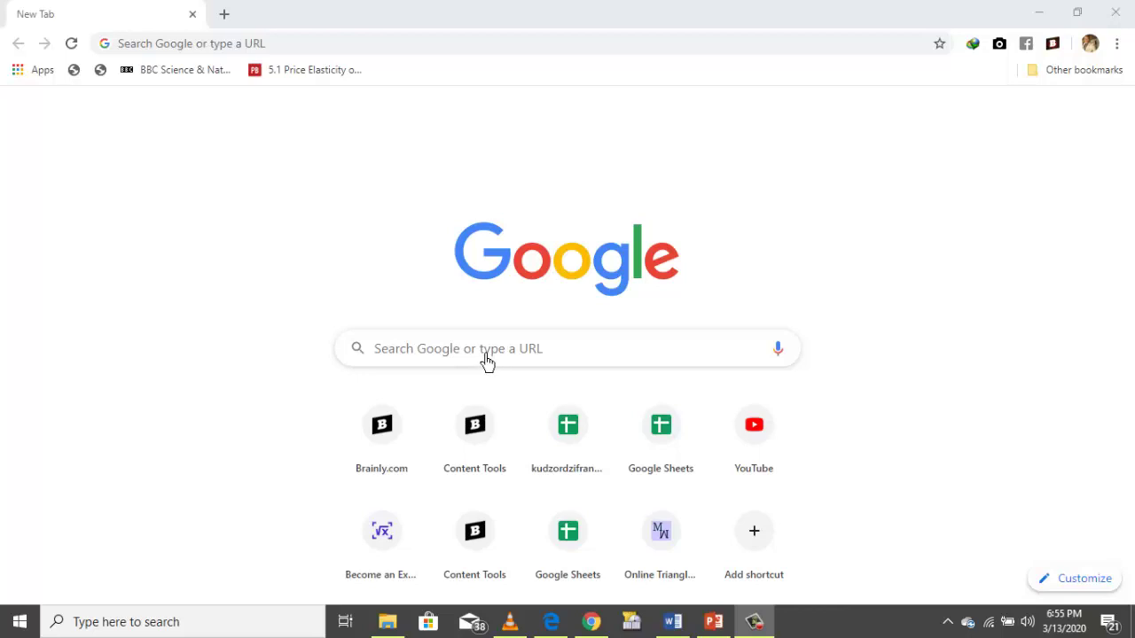
# - Search the web for "google forms" and open the personal version of Google Forms from the results
pyautogui.click(487, 362)
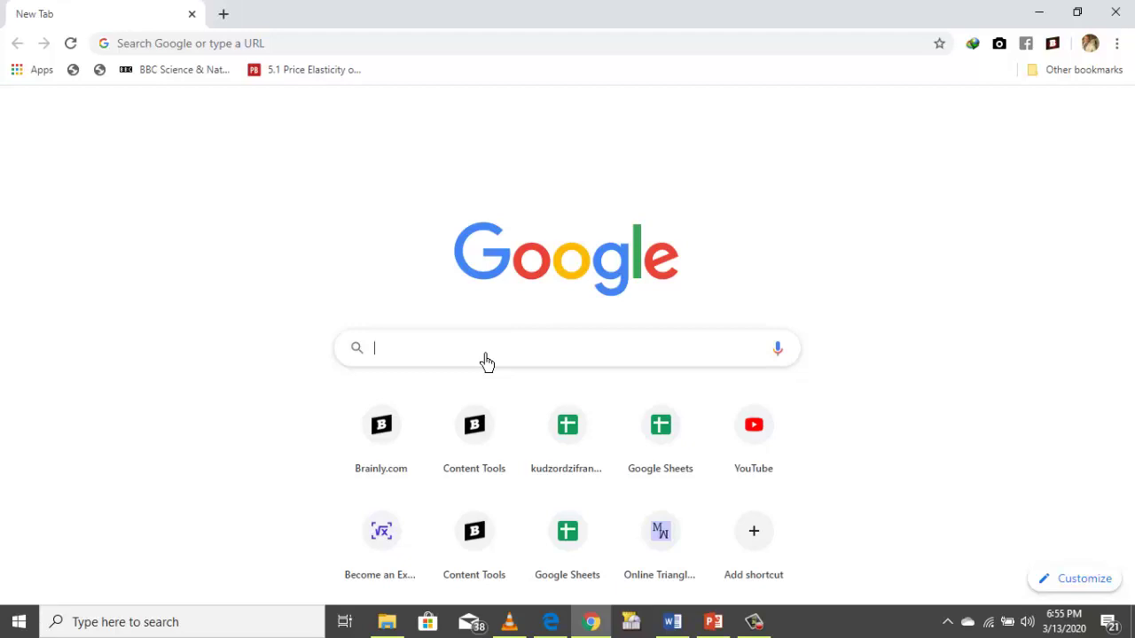
pyautogui.write('google forms')
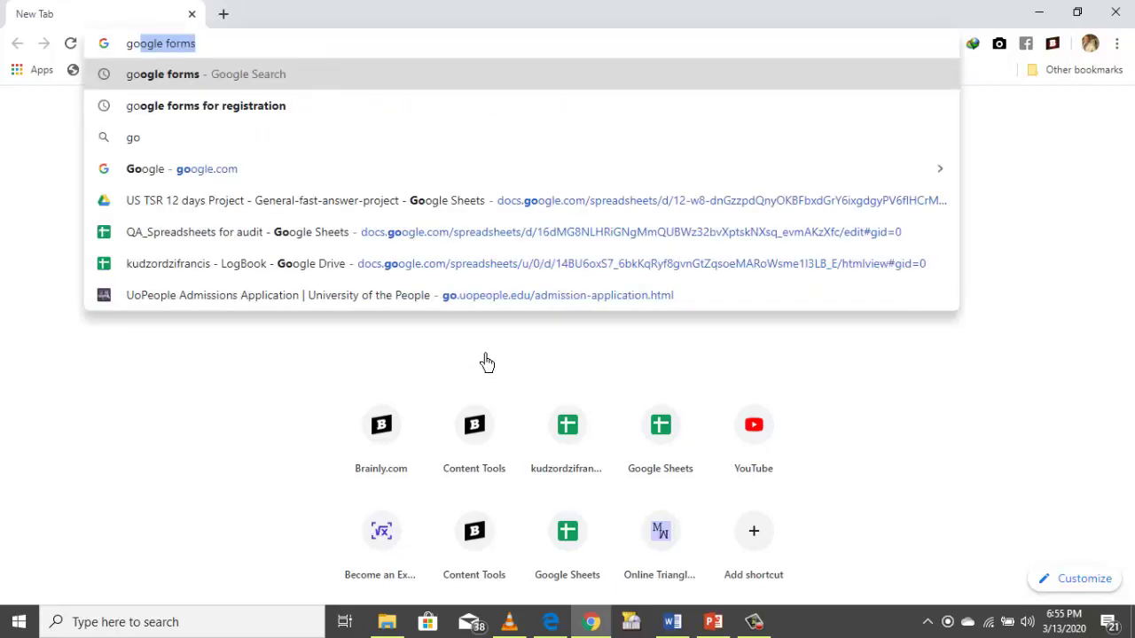
pyautogui.press('Return')
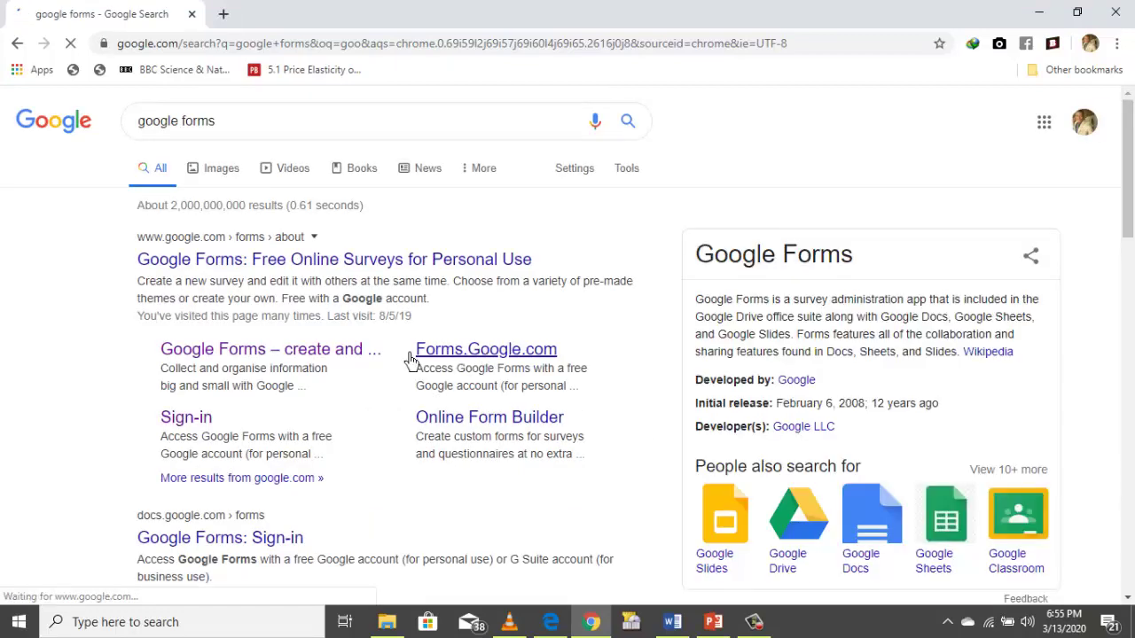
pyautogui.click(274, 355)
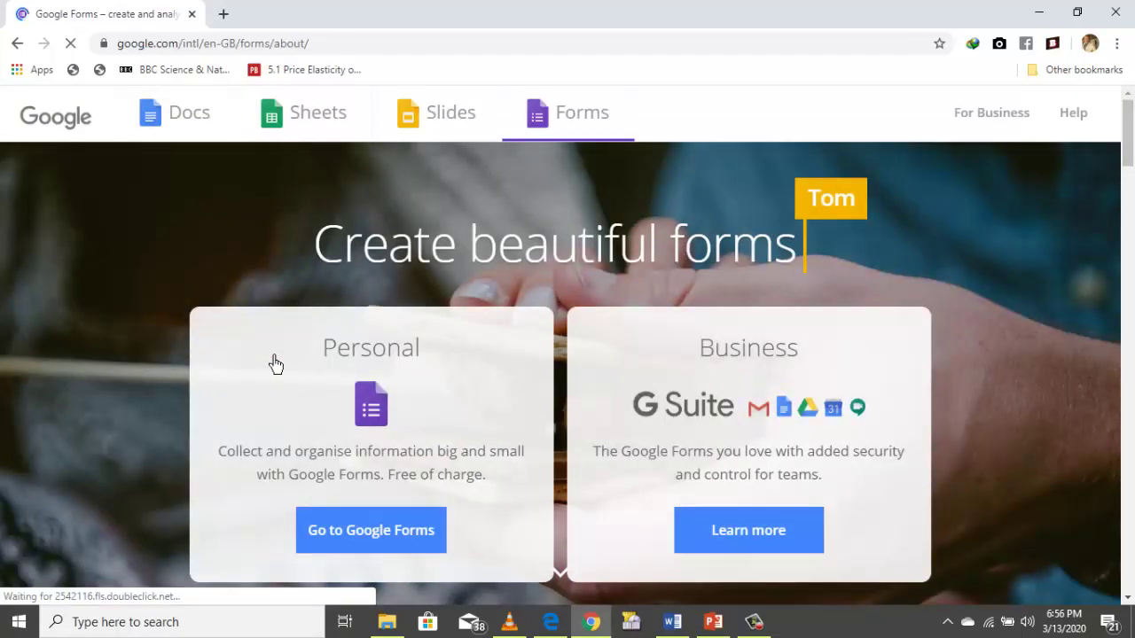
pyautogui.click(387, 547)
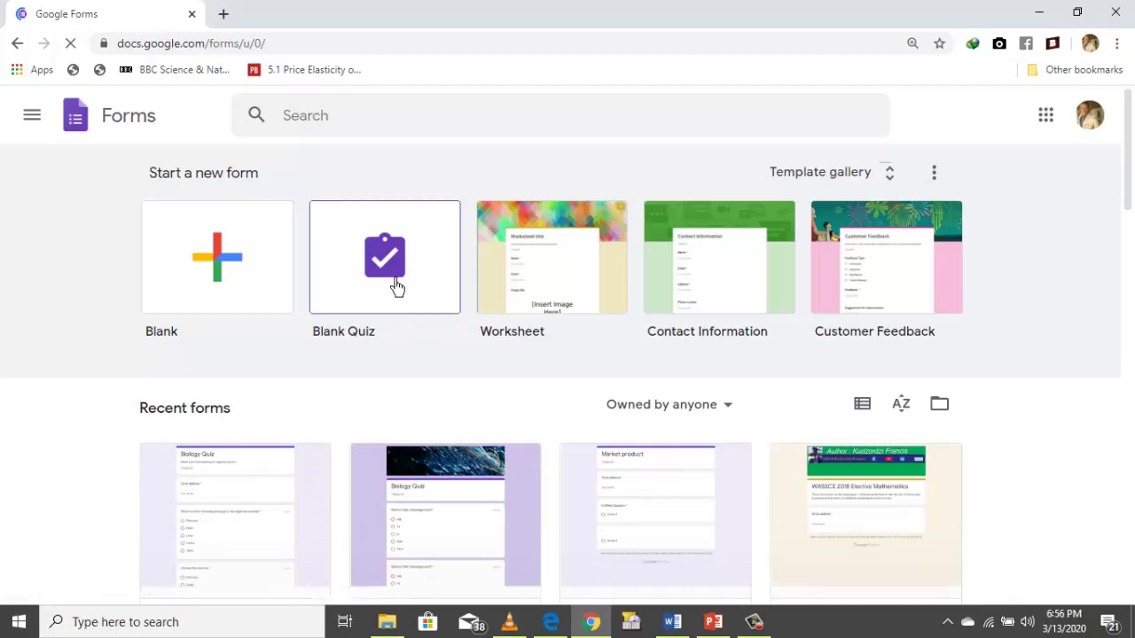
# - Create a new form from the Blank Quiz template and change its title to "Biology Quiz"
pyautogui.click(396, 287)
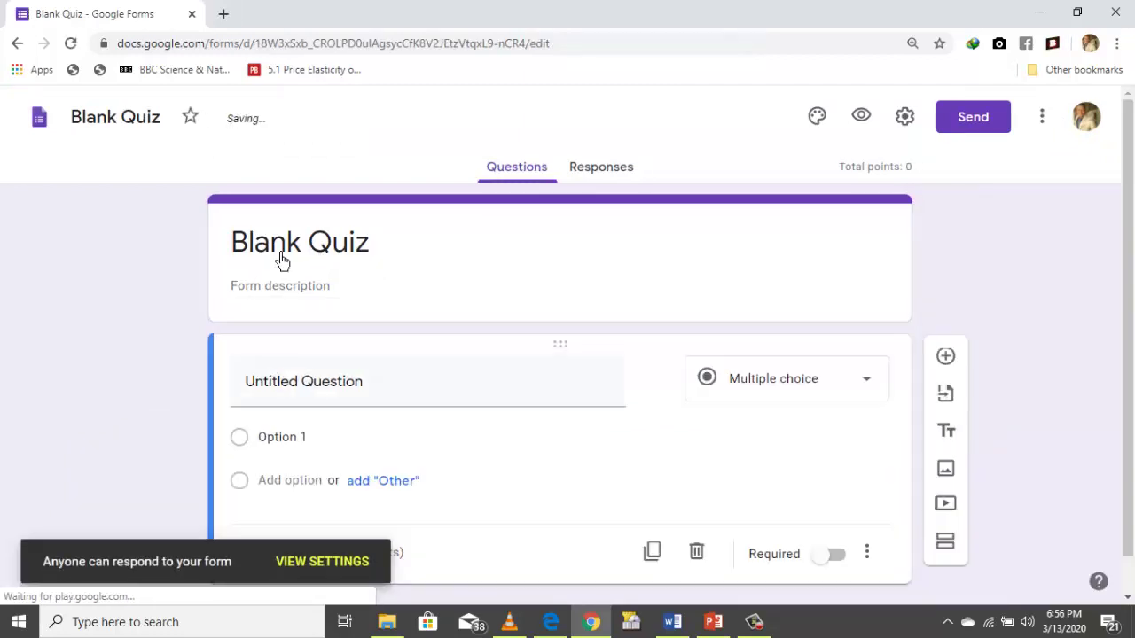
pyautogui.click(297, 259)
pyautogui.click(297, 257)
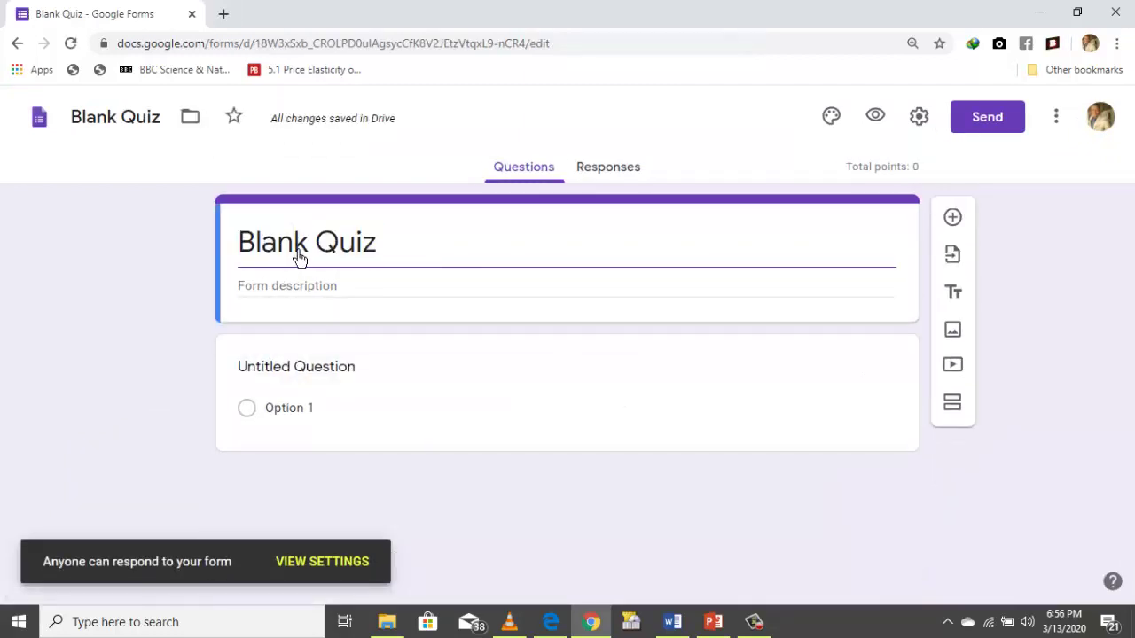
pyautogui.press('BackSpace')
pyautogui.press('BackSpace')
pyautogui.press('BackSpace')
pyautogui.press('BackSpace')
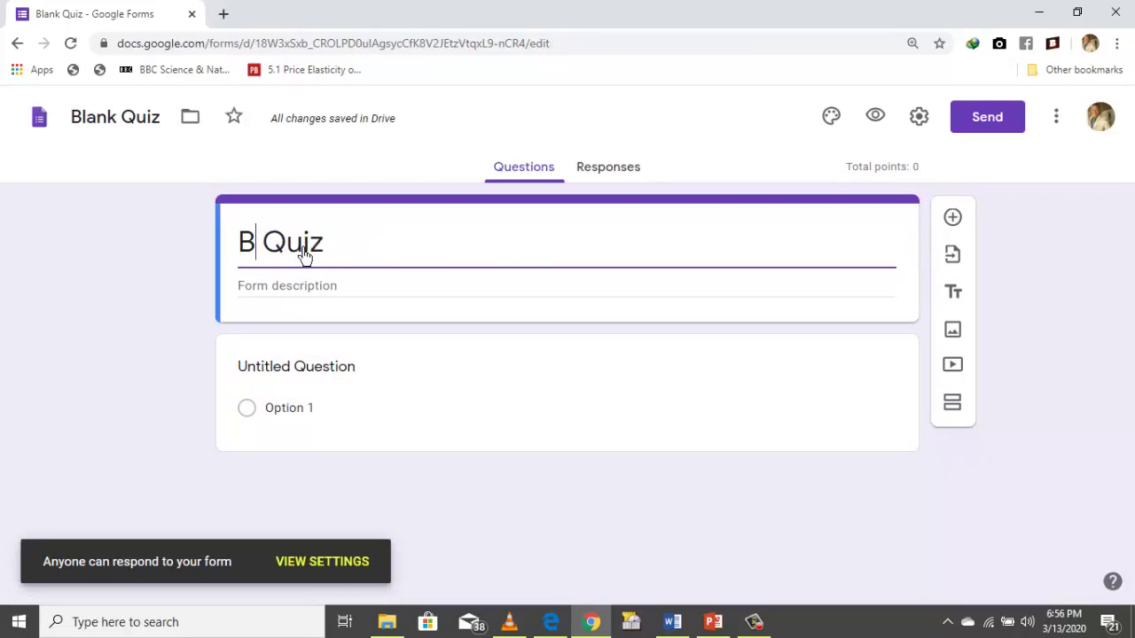
pyautogui.write('iology')
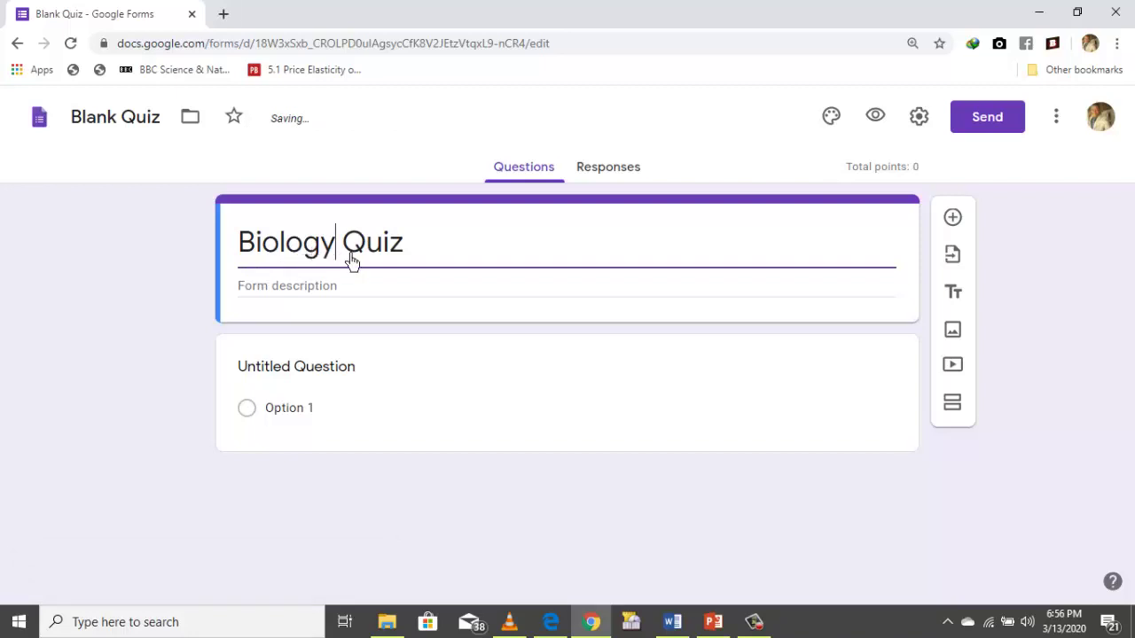
# - Enter the form description "Checking your understanding of digestive system"
pyautogui.click(351, 291)
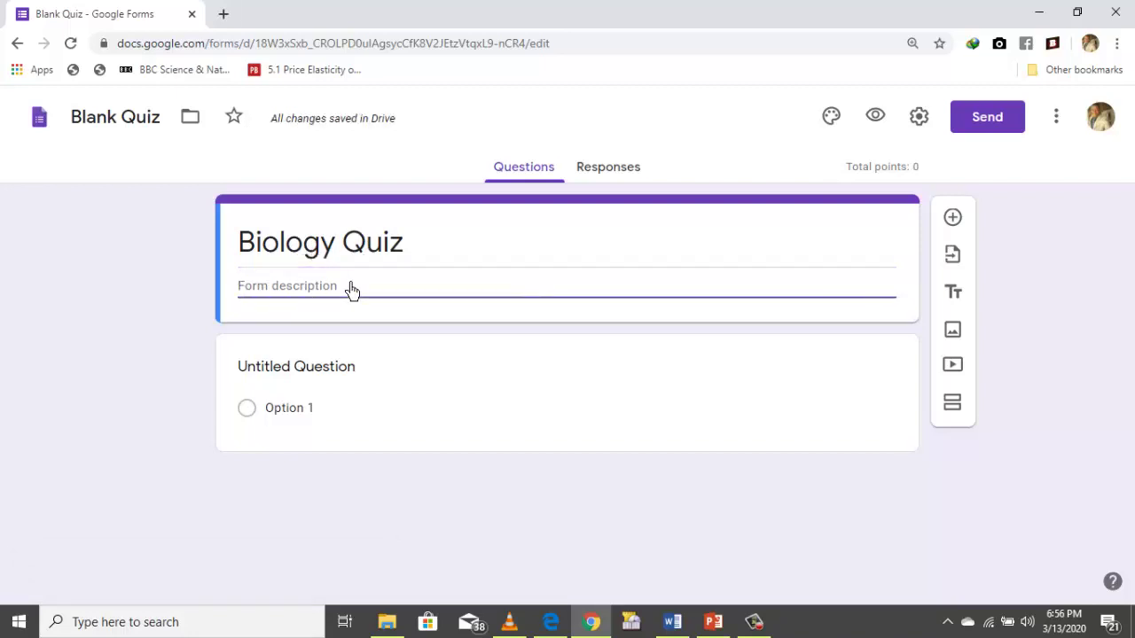
pyautogui.write('C')
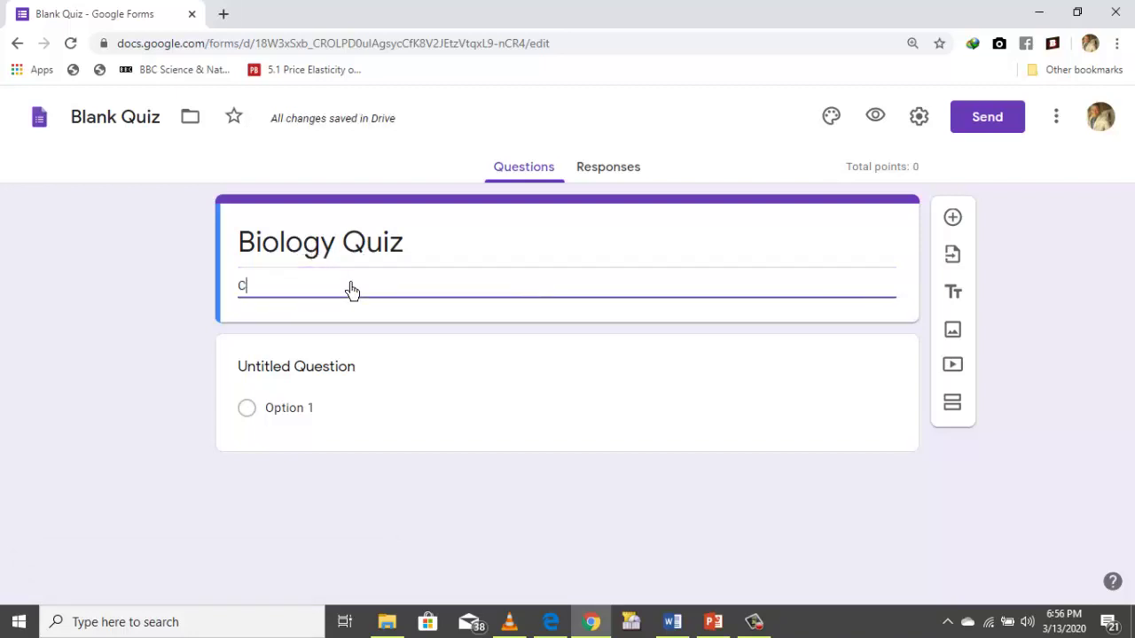
pyautogui.write('hecking')
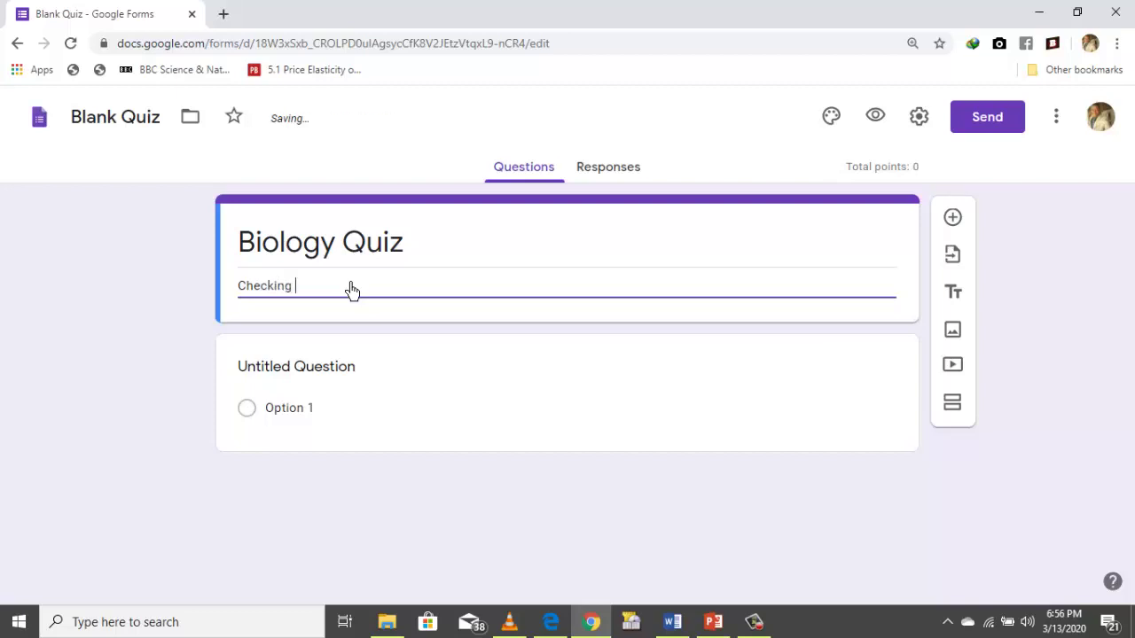
pyautogui.write(' your understanding of di')
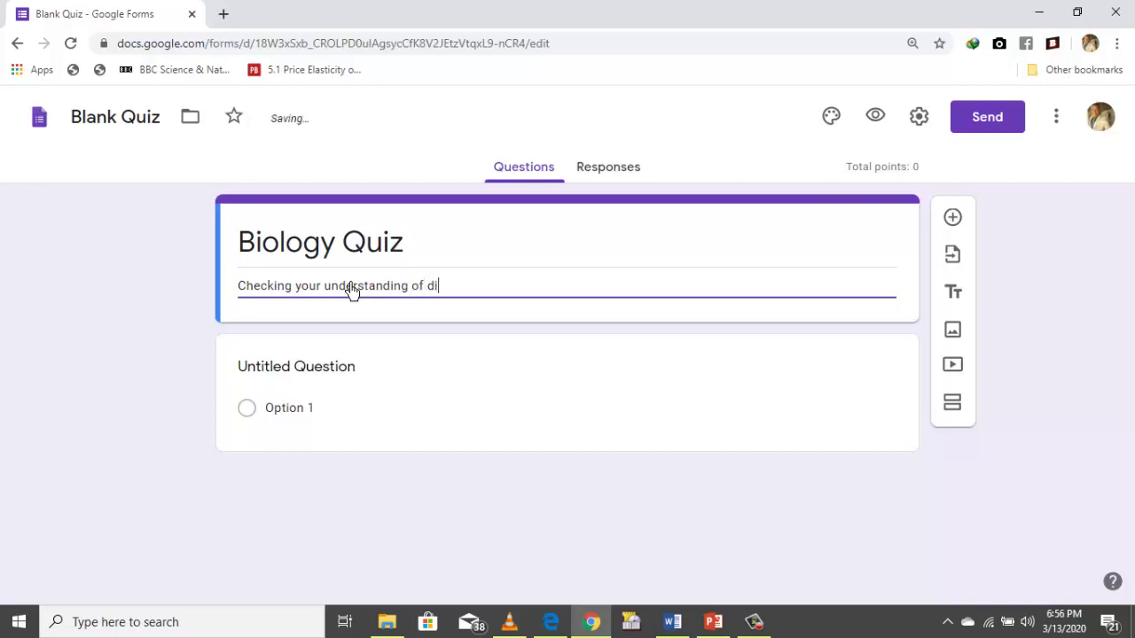
pyautogui.write('gestive system')
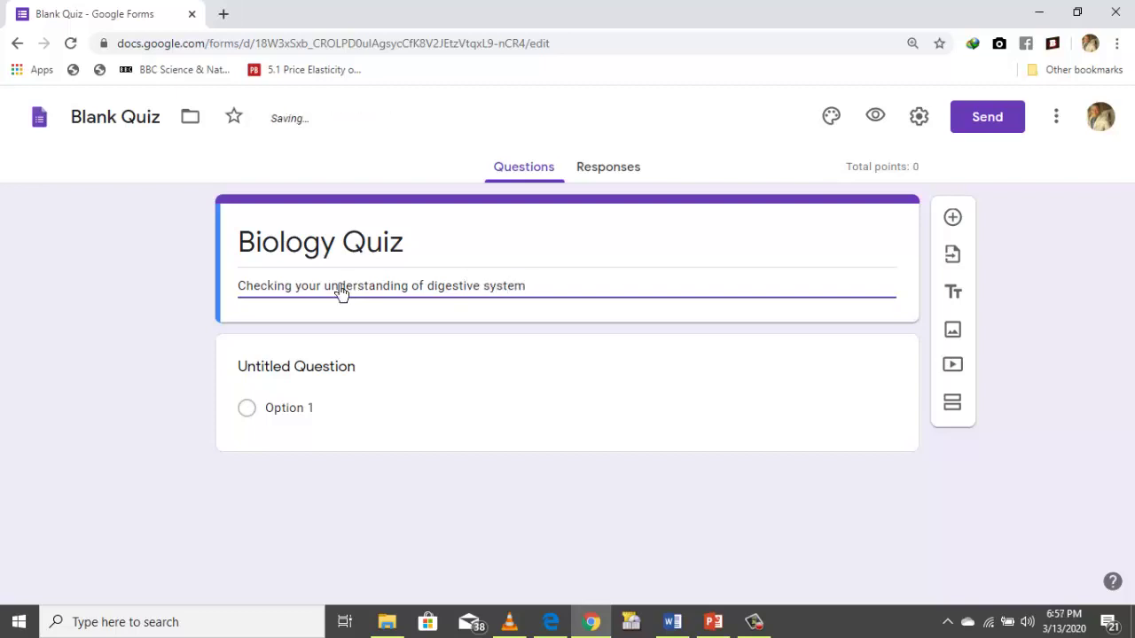
# - Replace the untitled question's text with "Which of the following is the odd one?"
pyautogui.click(276, 376)
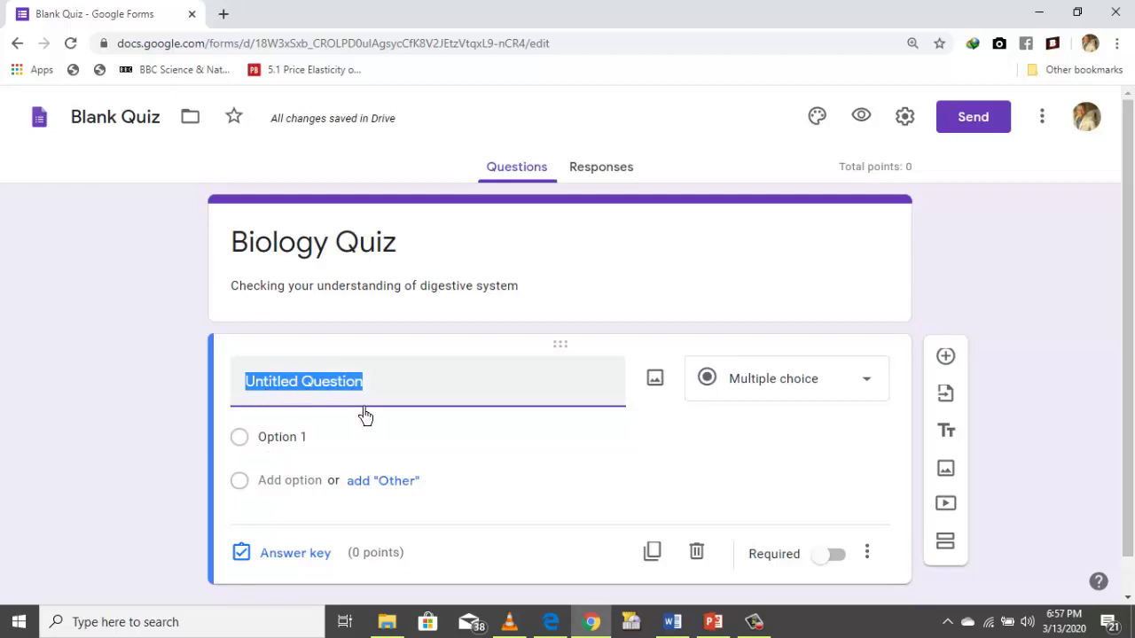
pyautogui.write('Which ')
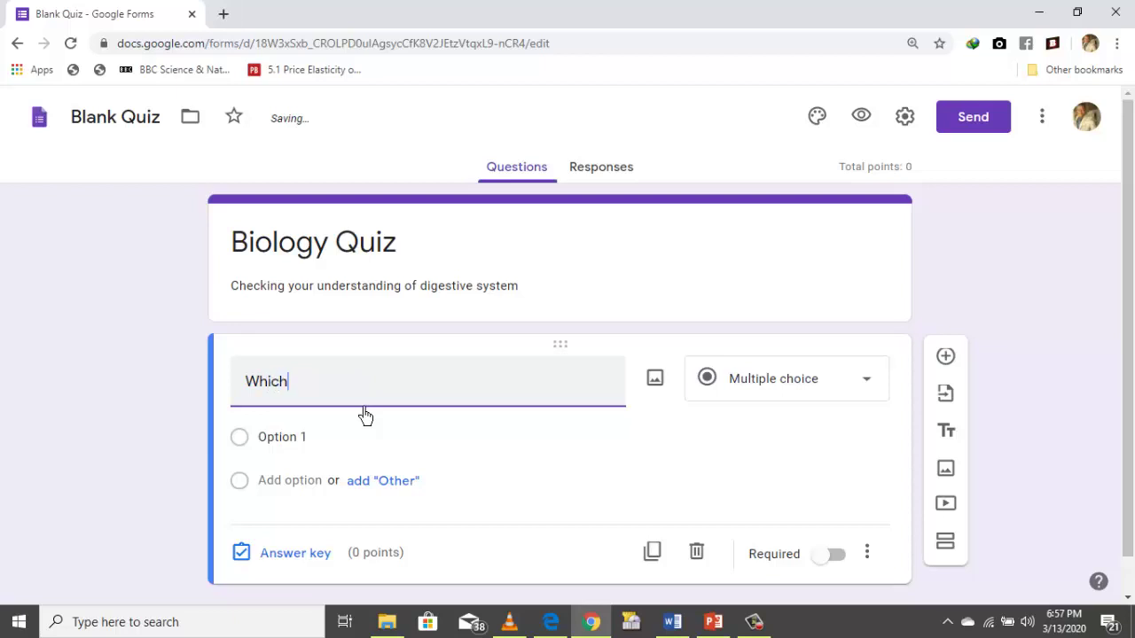
pyautogui.write('of the follo')
pyautogui.press('BackSpace')
pyautogui.write('owing is ')
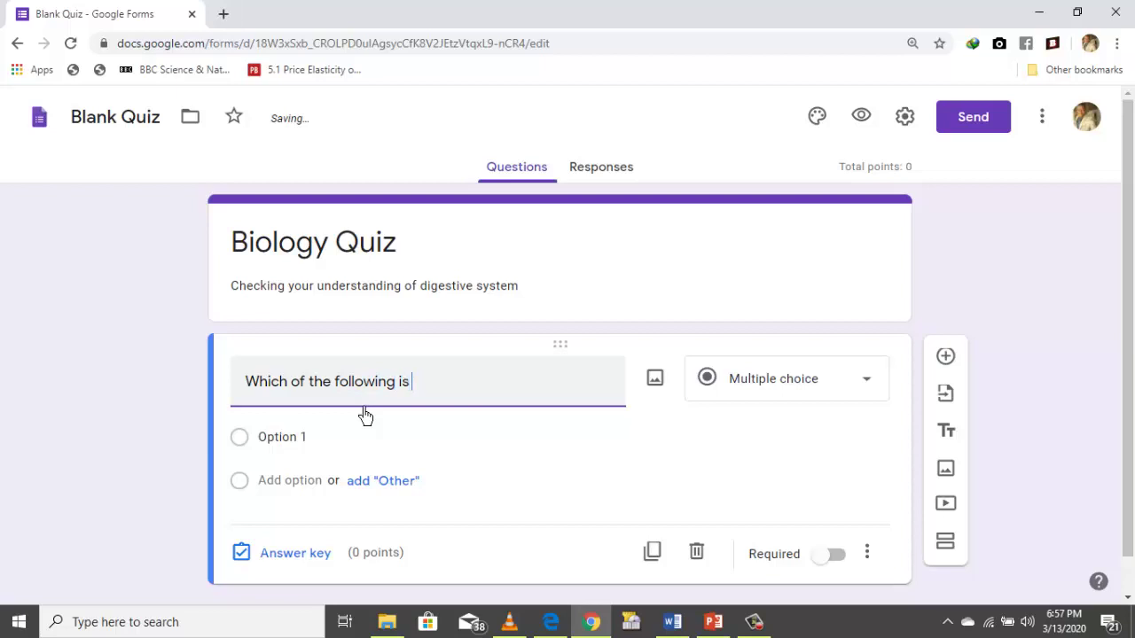
pyautogui.write('the odd one?')
# - Name the question's first option "Lungs" and add an "Other" choice and a second option "Heart"
pyautogui.click(268, 453)
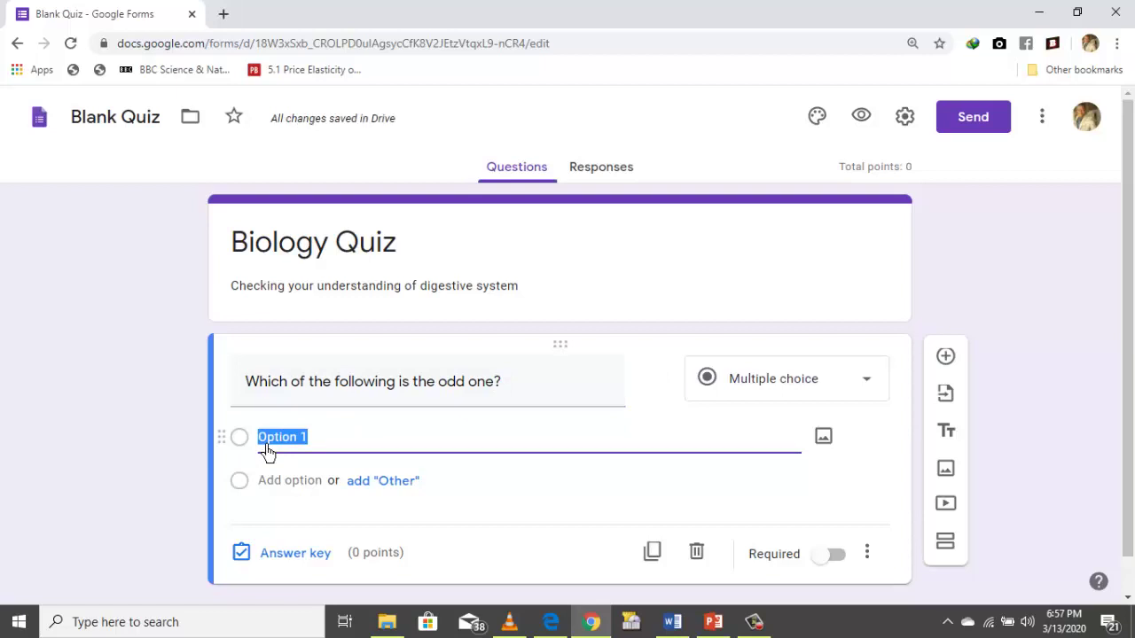
pyautogui.write('Lungs')
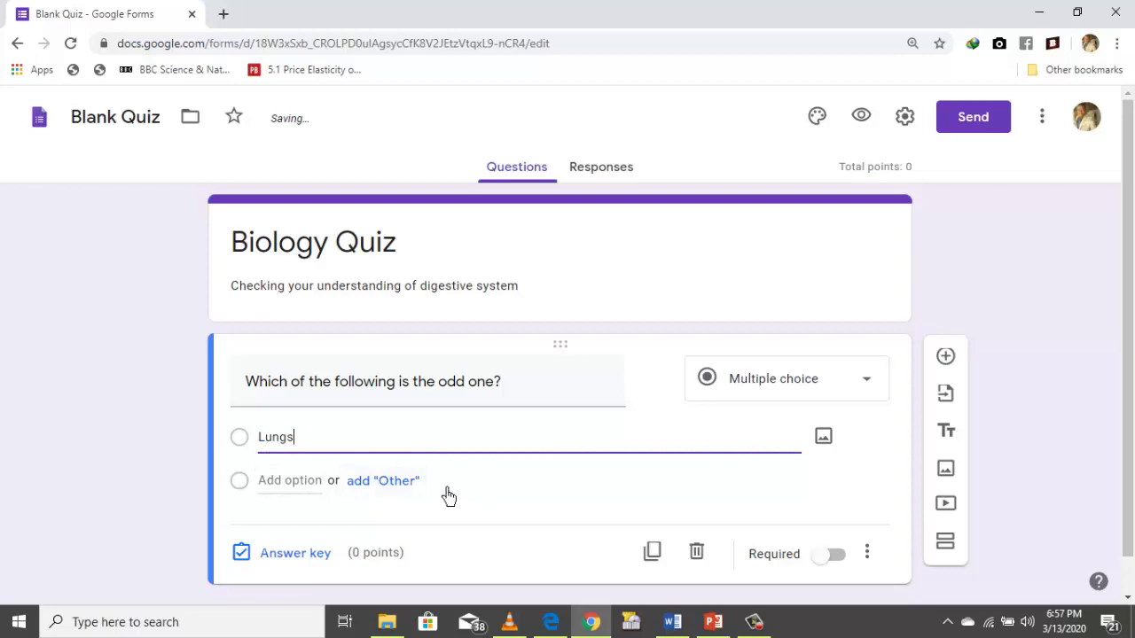
pyautogui.click(387, 489)
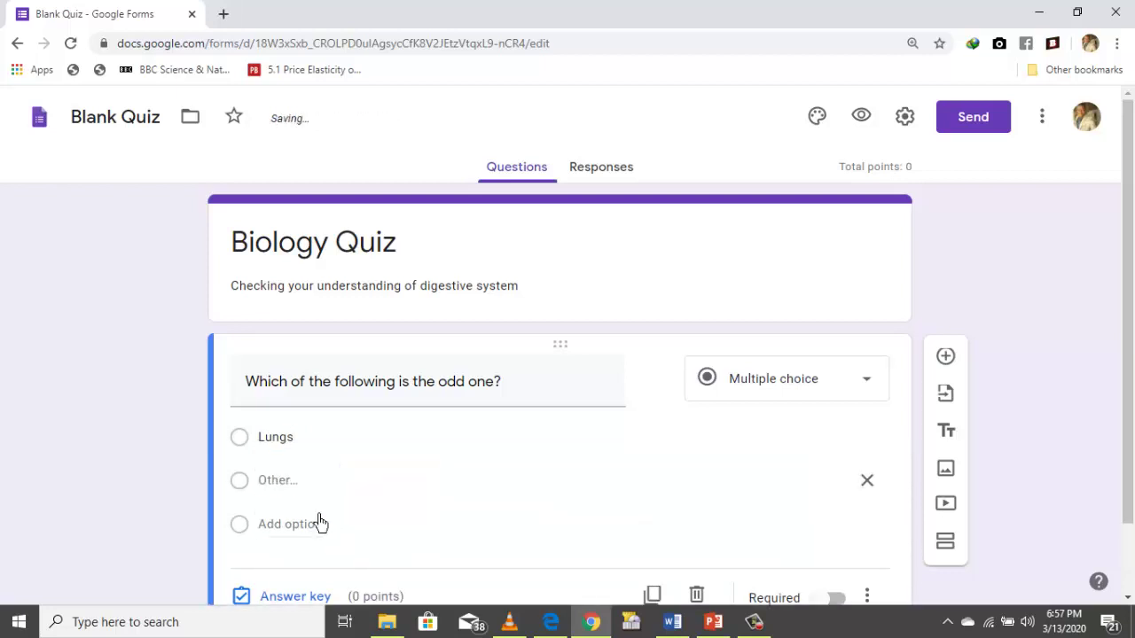
pyautogui.click(274, 535)
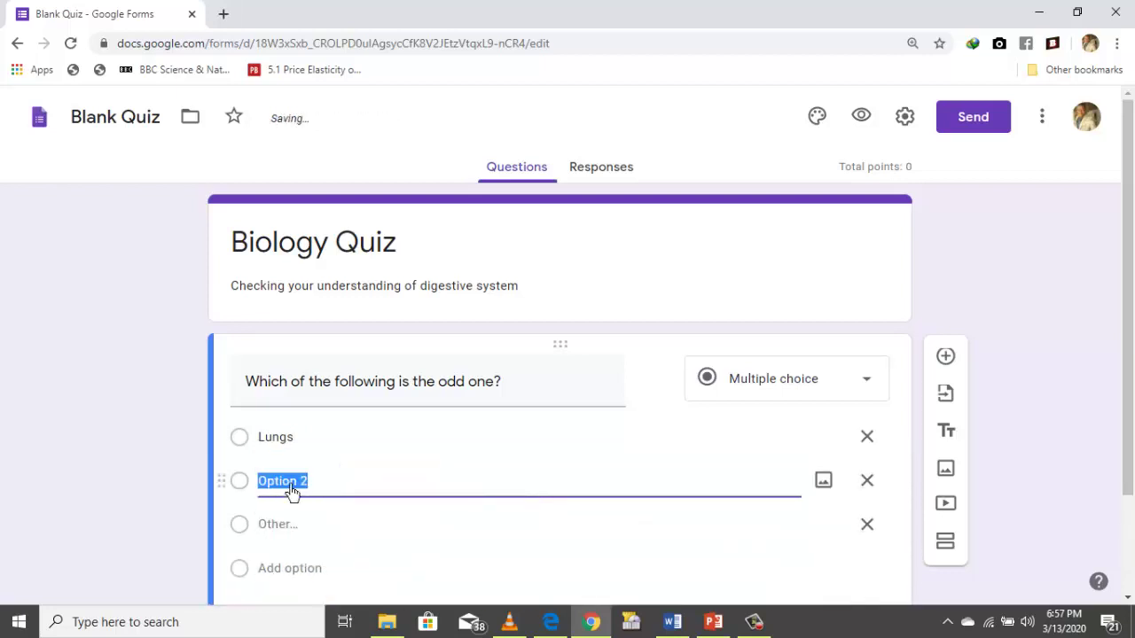
pyautogui.write('Heart')
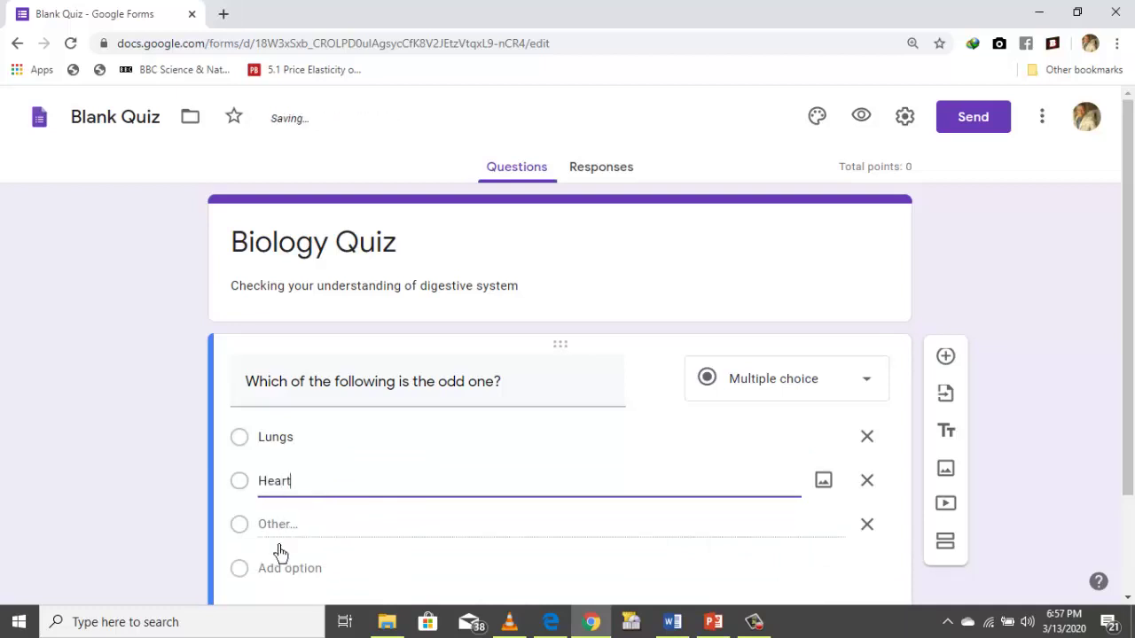
# - Add the answer options "Pancreas" and "Gullet", and change the first option to "Duodenum"
pyautogui.click(280, 581)
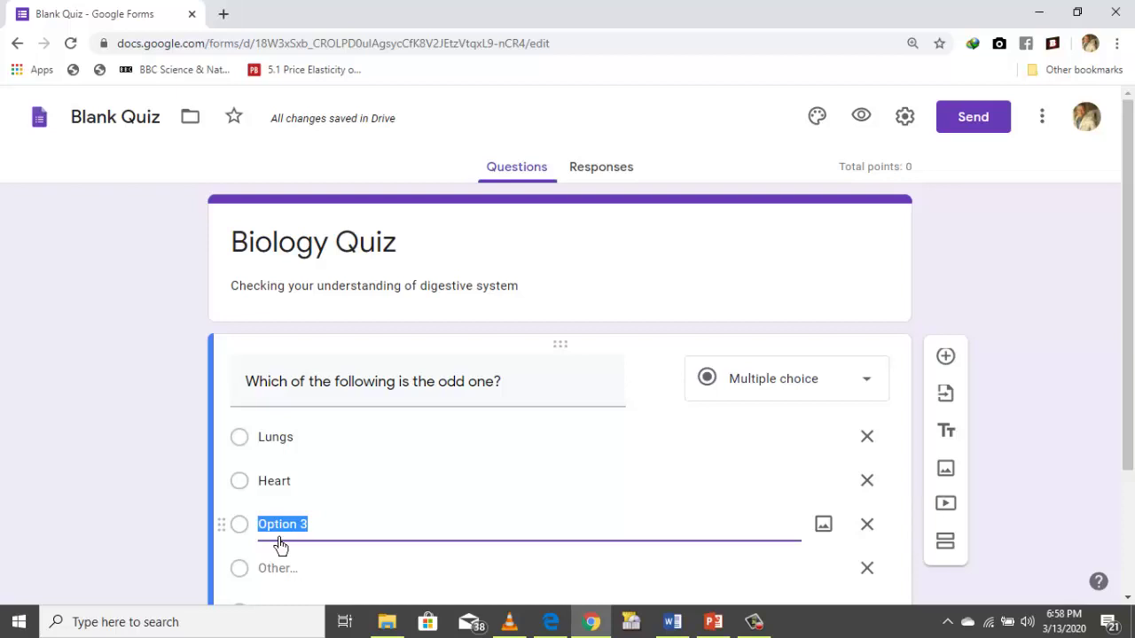
pyautogui.write('Pancreas')
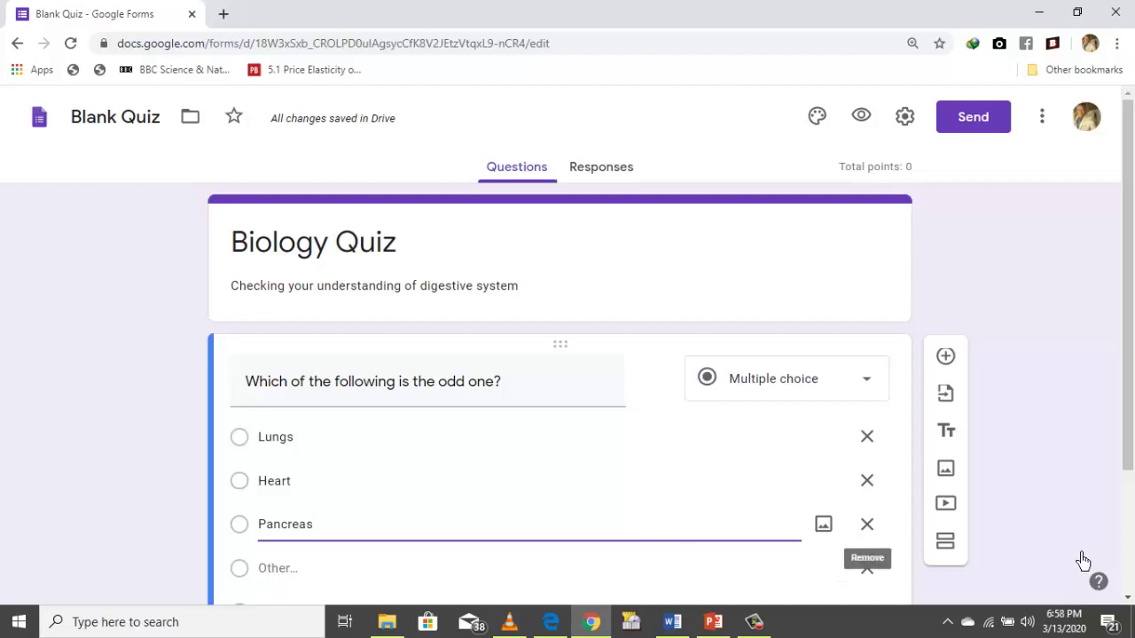
pyautogui.scroll(-1, 1128, 599)
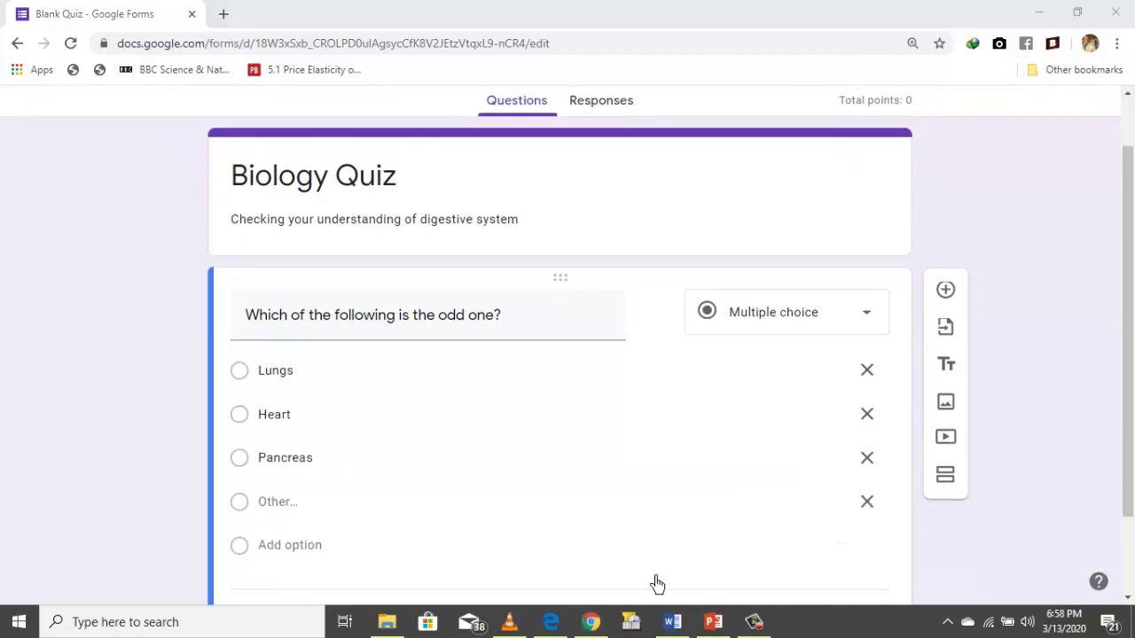
pyautogui.click(292, 557)
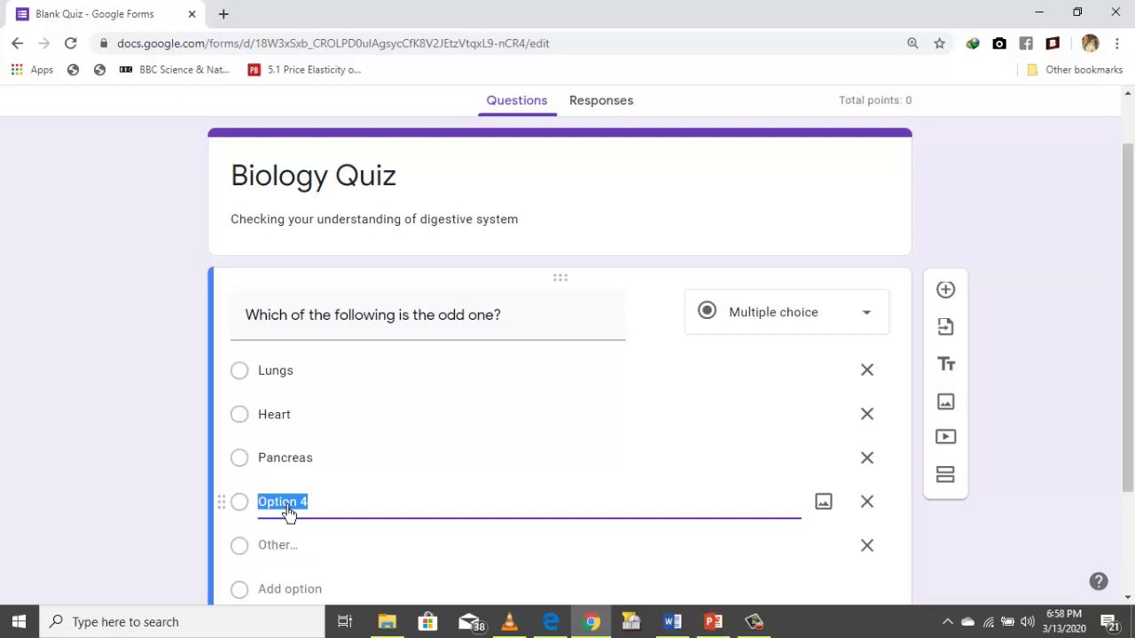
pyautogui.write('Gullet')
pyautogui.click(273, 372)
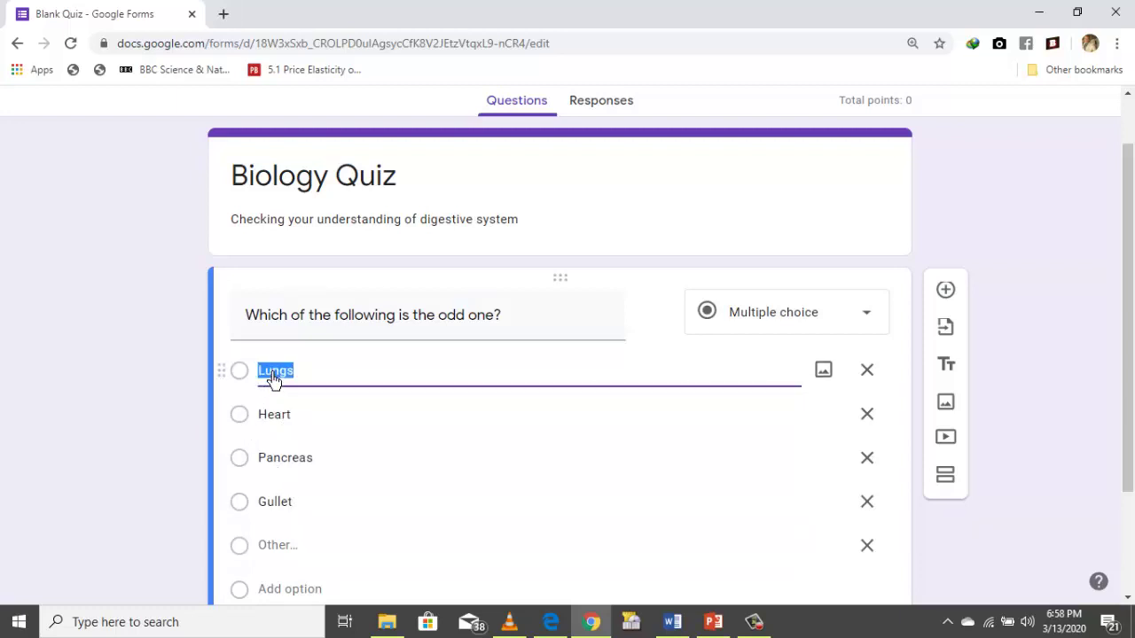
pyautogui.write('Duodenum')
# - Mark "Heart" as the correct answer in the question's answer key and raise its point value
pyautogui.scroll(-3, 588, 523)
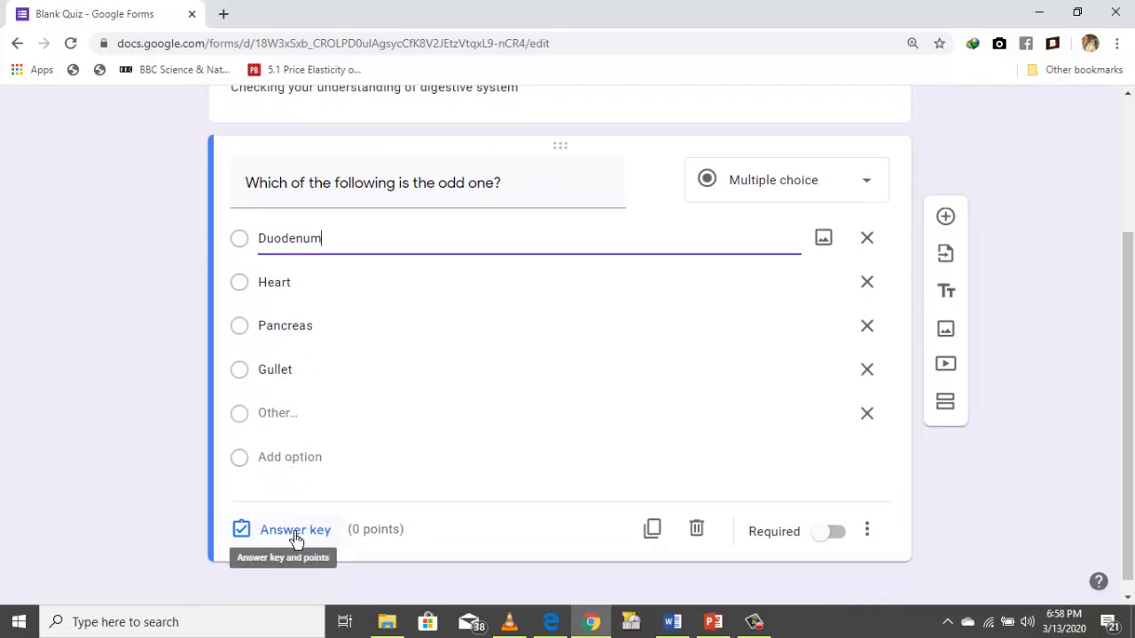
pyautogui.click(295, 532)
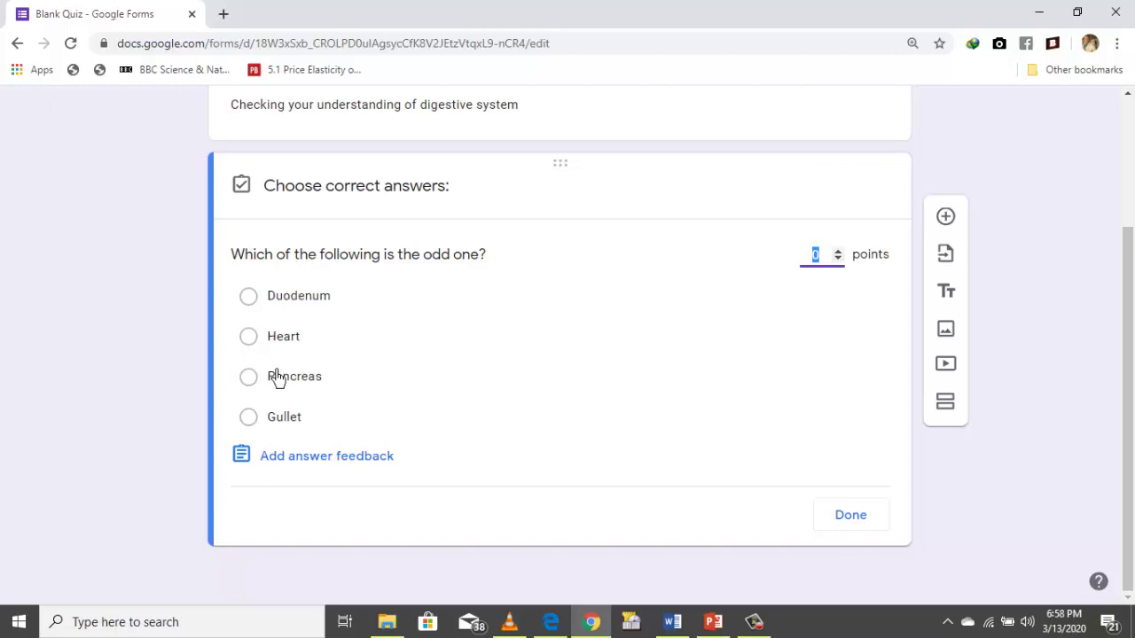
pyautogui.click(248, 348)
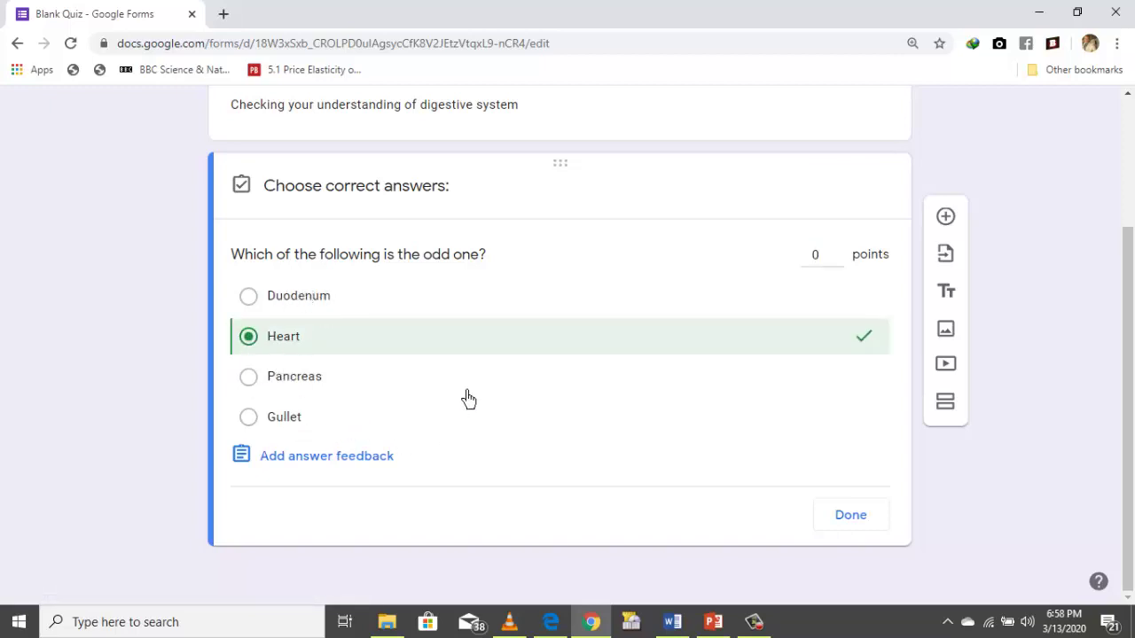
pyautogui.click(837, 255)
# - Add the correct-answer feedback "The correct answer is Heart because......." to the odd-one question and finish its answer key
pyautogui.click(321, 467)
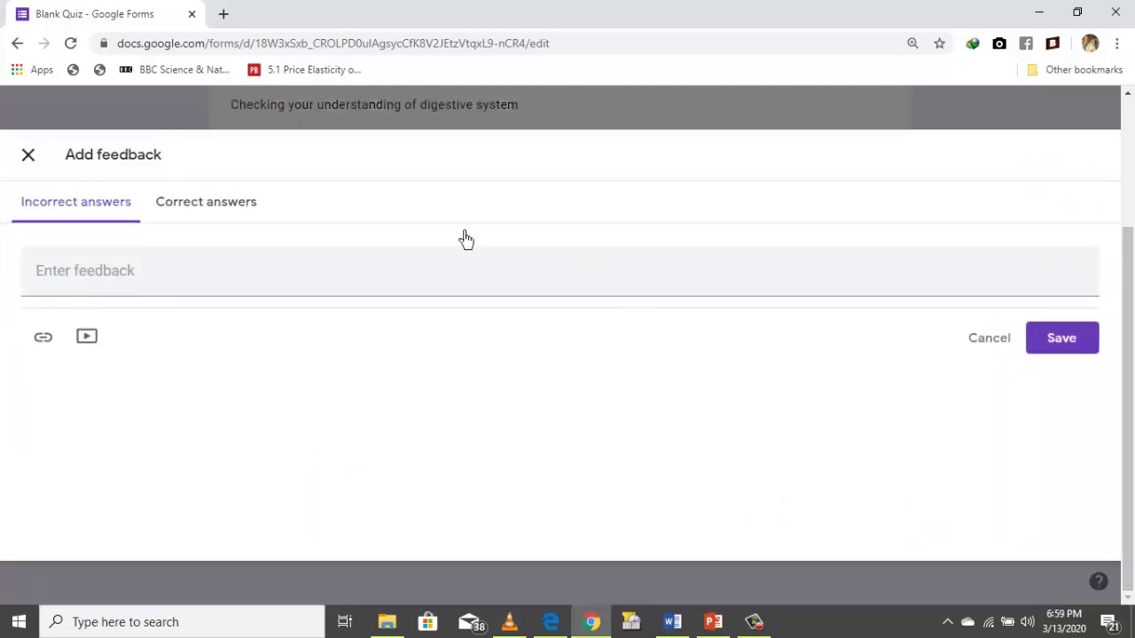
pyautogui.click(201, 209)
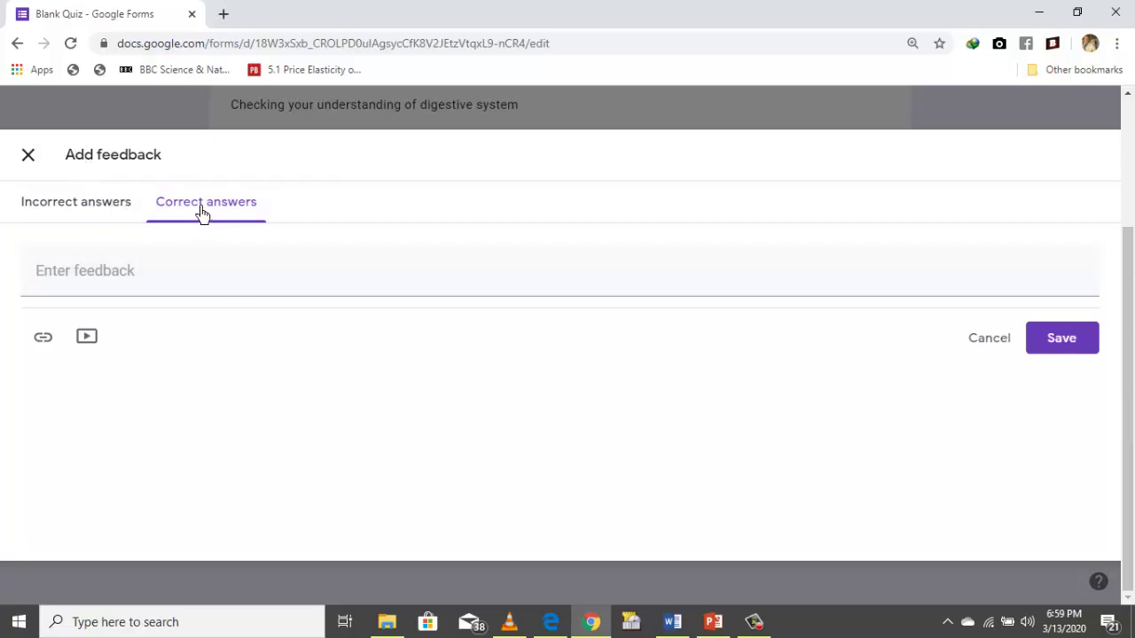
pyautogui.click(166, 280)
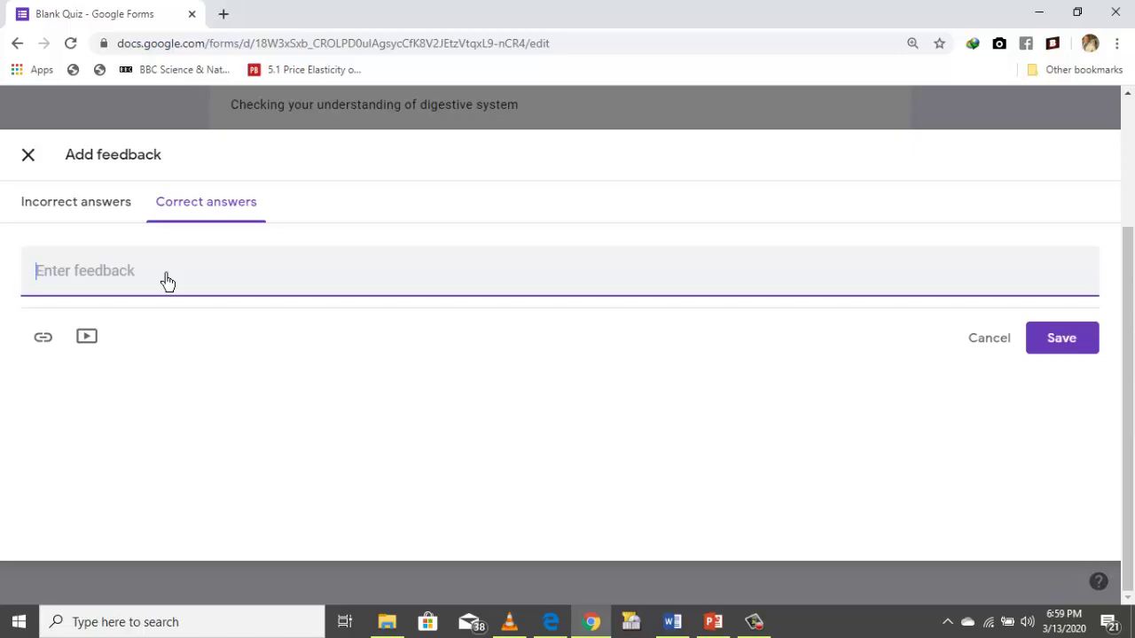
pyautogui.write('The ')
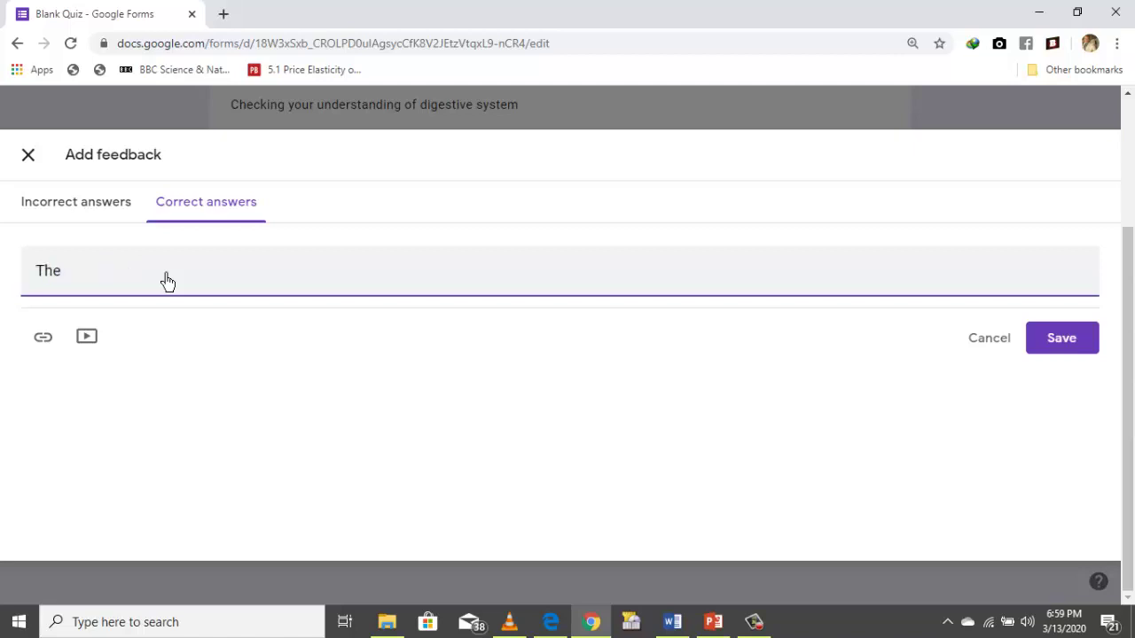
pyautogui.write('correct answer is Heart be')
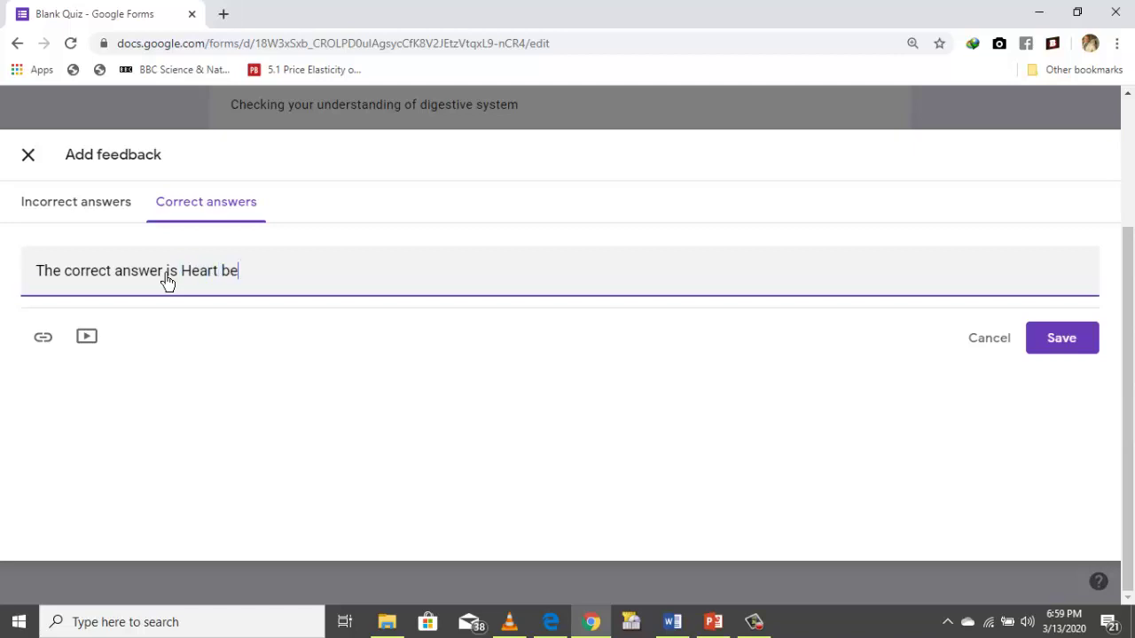
pyautogui.write('cause.......')
pyautogui.click(1049, 351)
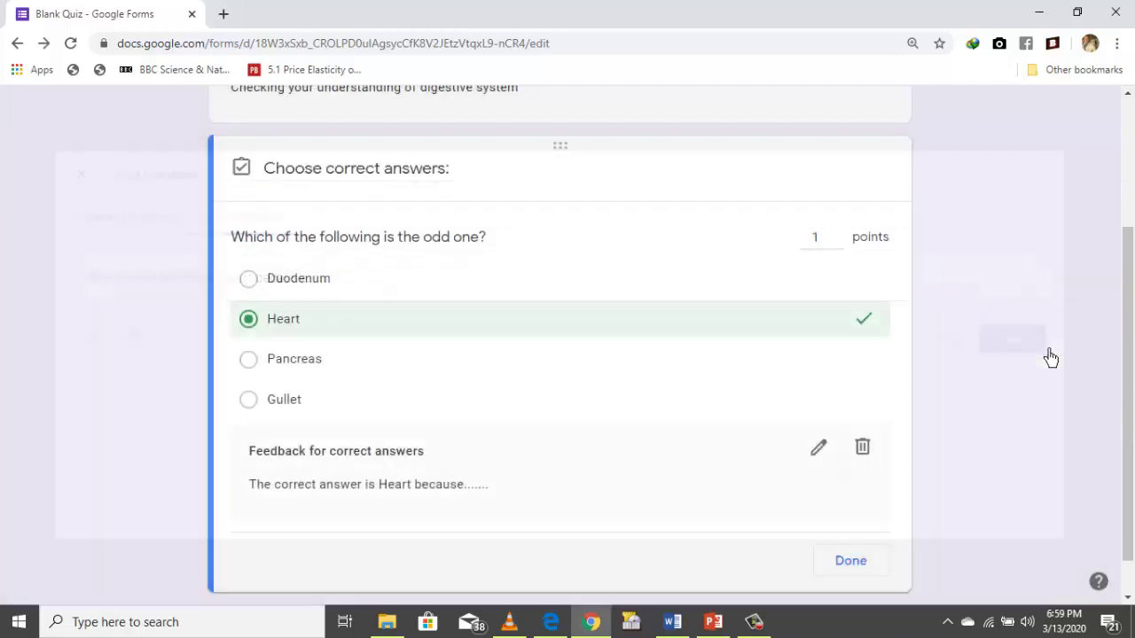
pyautogui.click(843, 576)
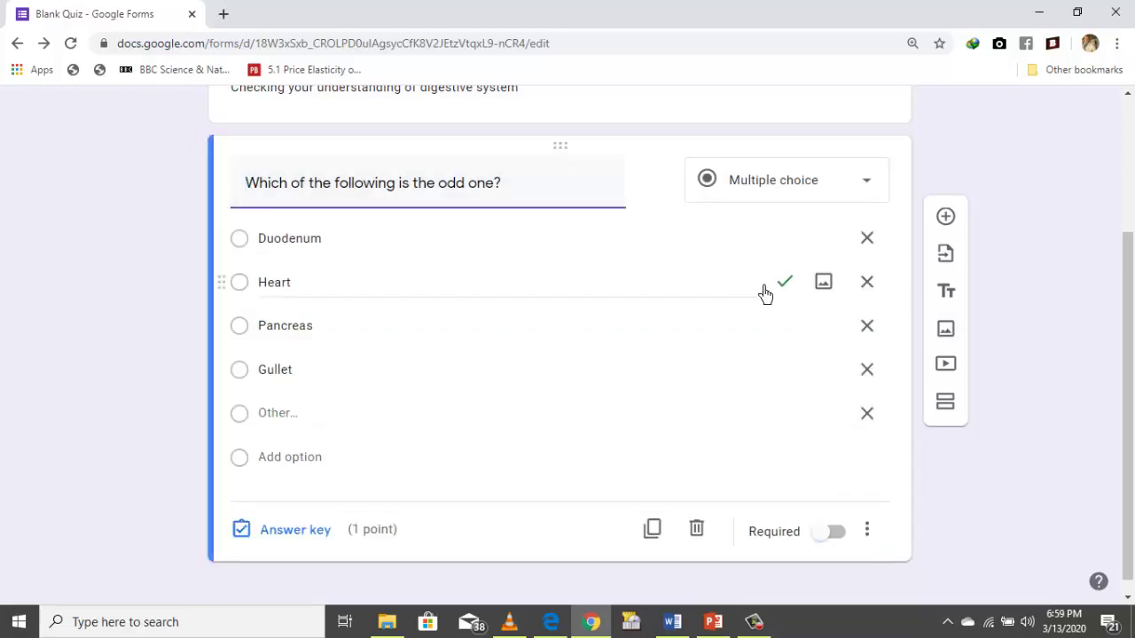
# - Add a new multiple-choice question with the text "The breaking down of food into absorbable units"
pyautogui.click(946, 217)
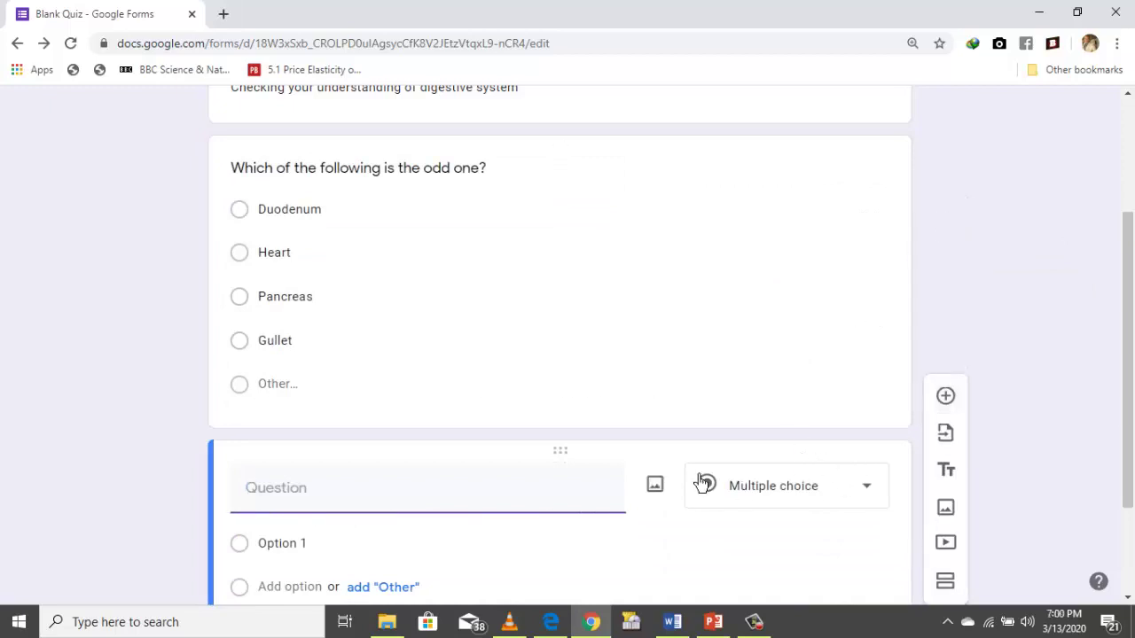
pyautogui.click(868, 493)
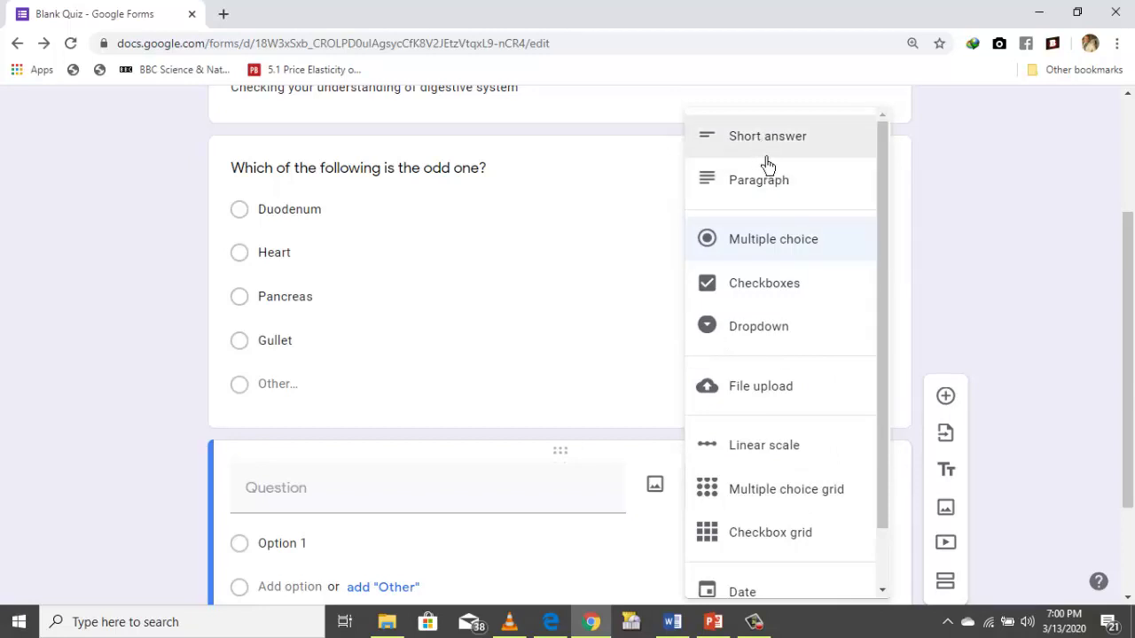
pyautogui.click(784, 245)
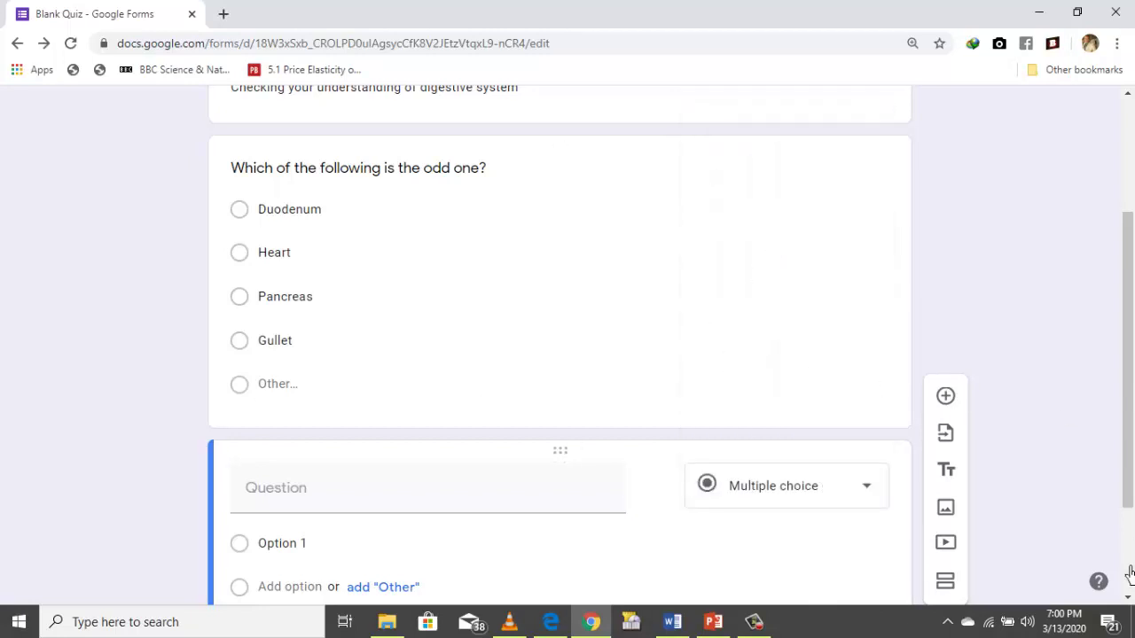
pyautogui.scroll(-2, 1130, 603)
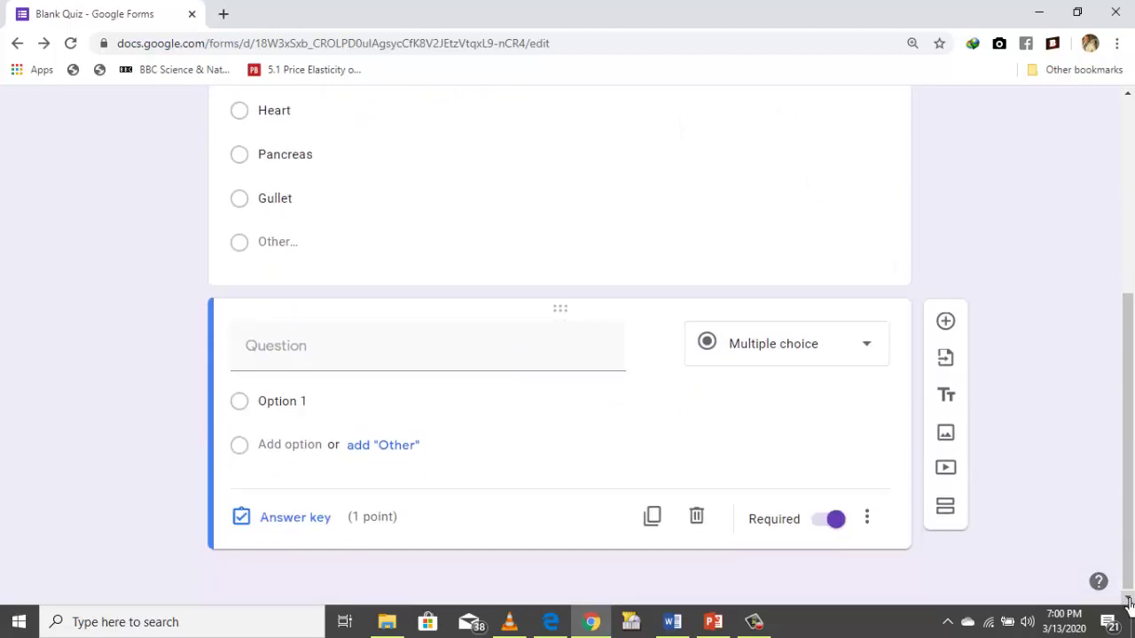
pyautogui.click(349, 347)
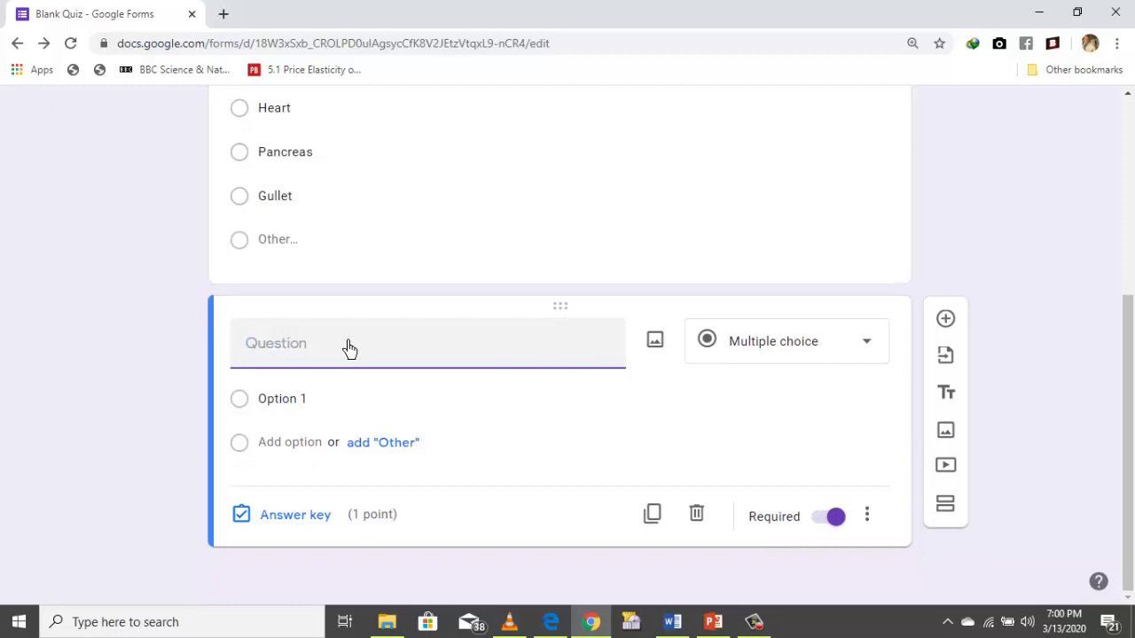
pyautogui.write('The breaking down of foo')
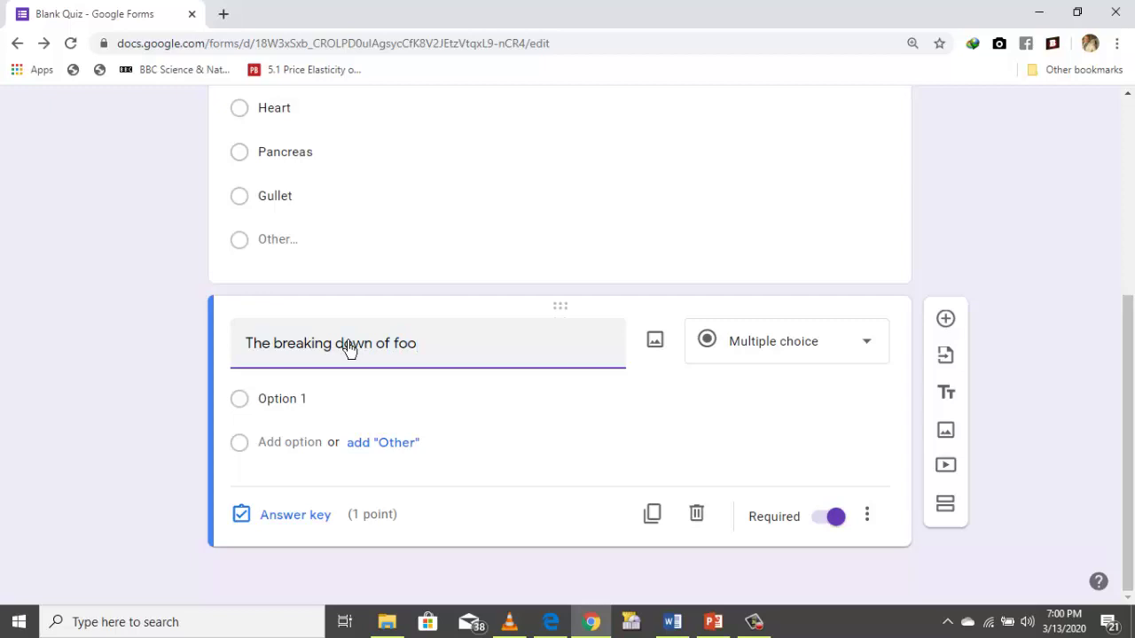
pyautogui.write('d into absora')
pyautogui.press('BackSpace')
pyautogui.write('bable ')
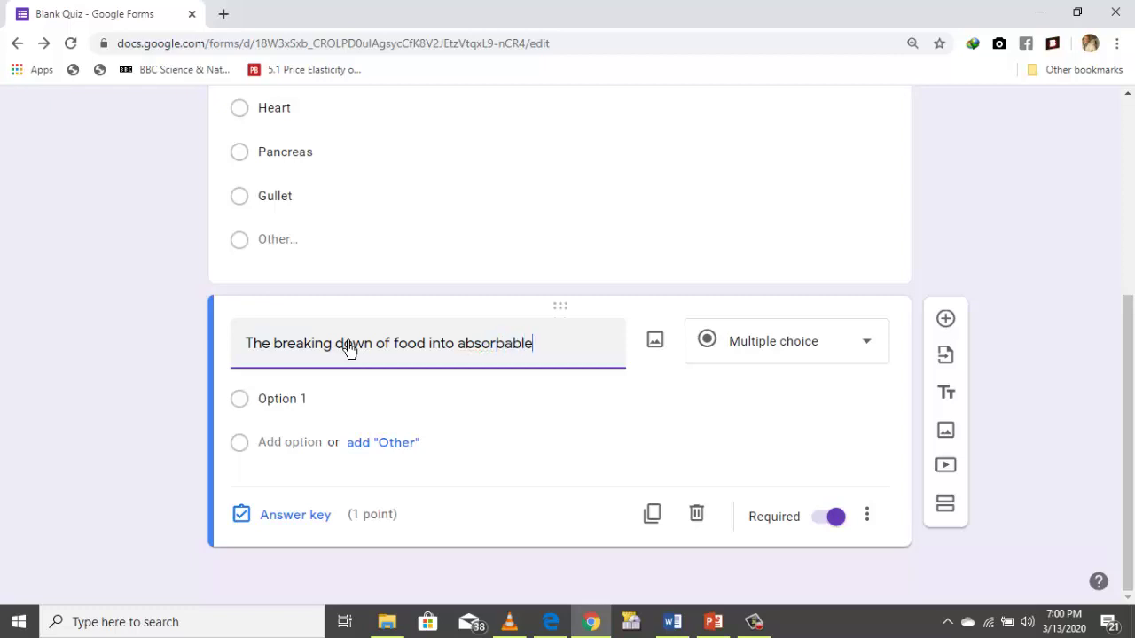
pyautogui.write('units')
# - Reword the new question to "The breaking down of food into smaller units to be absorbed into the blood stream is termed...."
pyautogui.rightClick(515, 355)
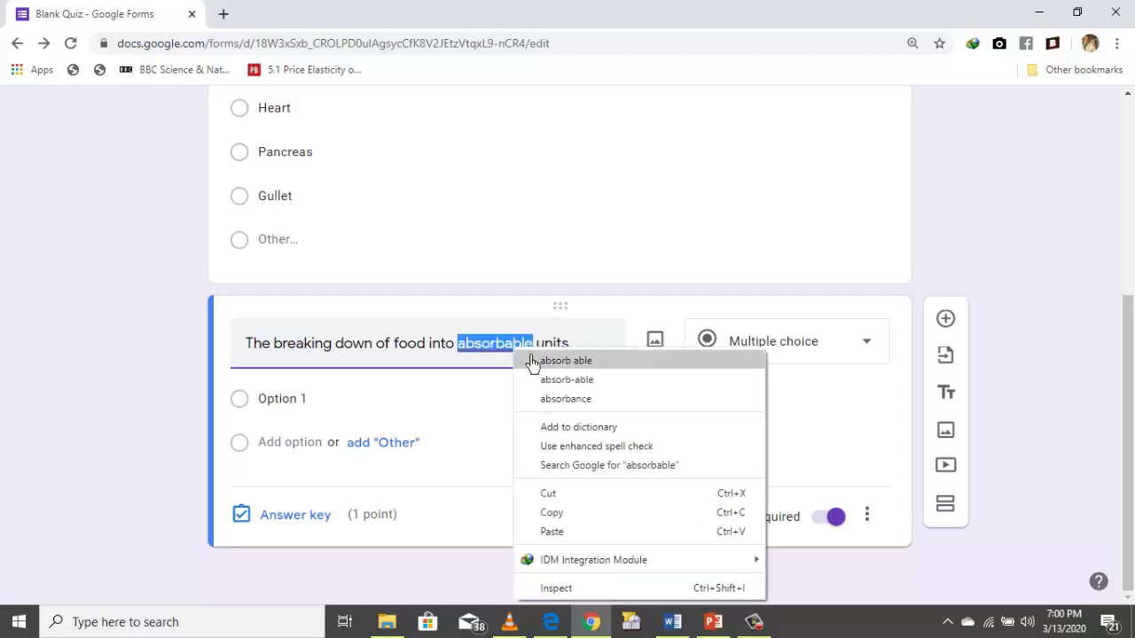
pyautogui.click(482, 357)
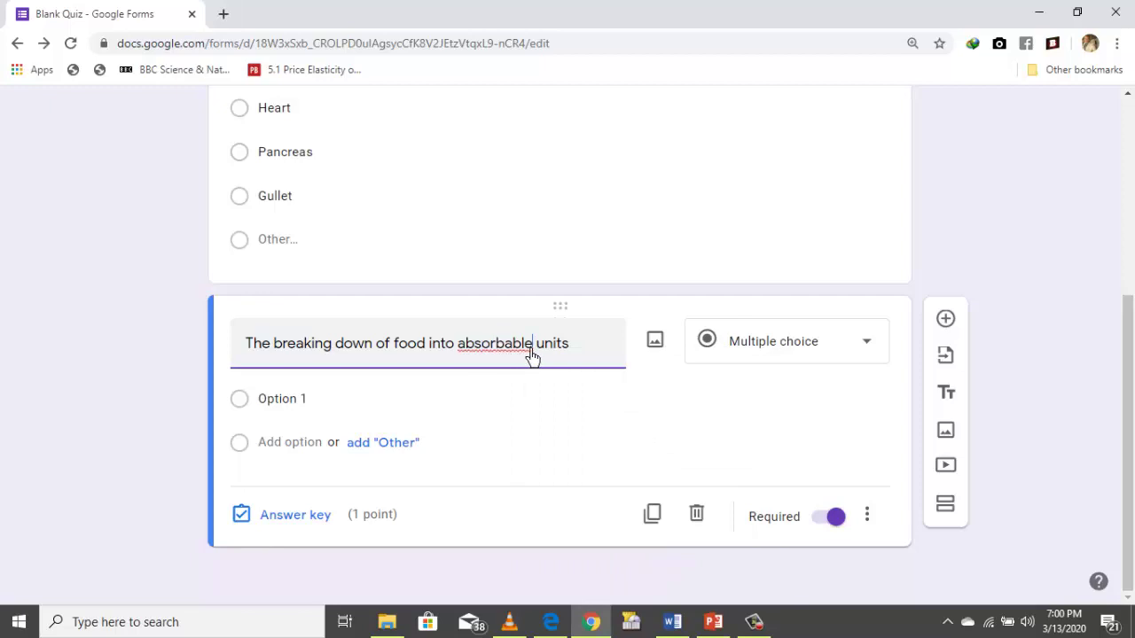
pyautogui.press('BackSpace')
pyautogui.press('BackSpace')
pyautogui.press('BackSpace')
pyautogui.press('BackSpace')
pyautogui.press('BackSpace')
pyautogui.press('BackSpace')
pyautogui.press('BackSpace')
pyautogui.press('BackSpace')
pyautogui.press('BackSpace')
pyautogui.press('BackSpace')
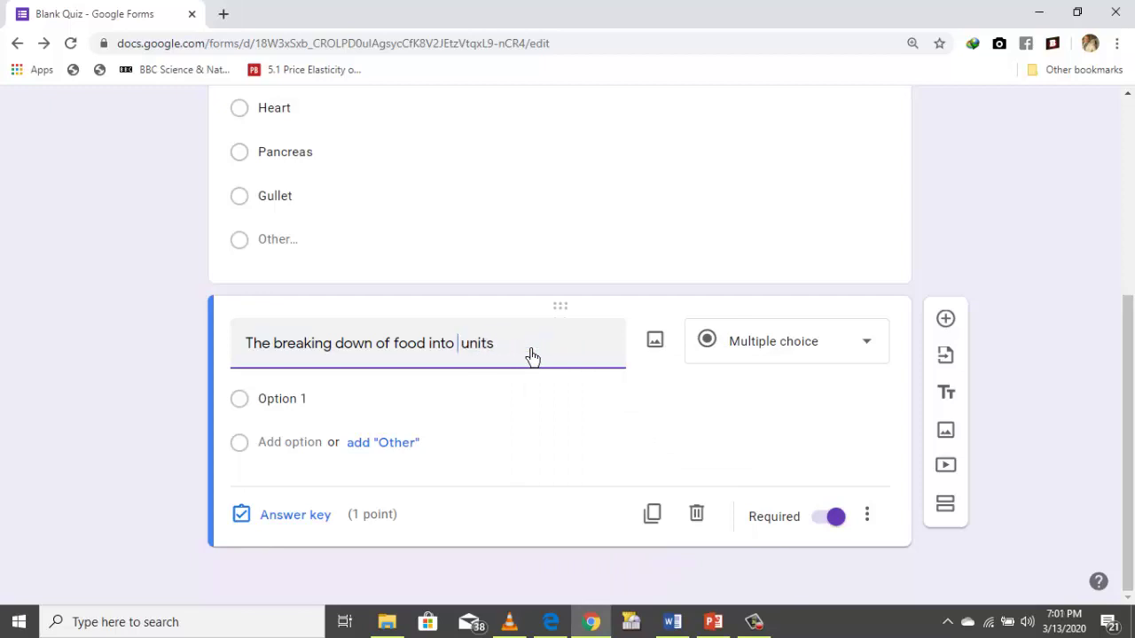
pyautogui.write('smaller units to be absor')
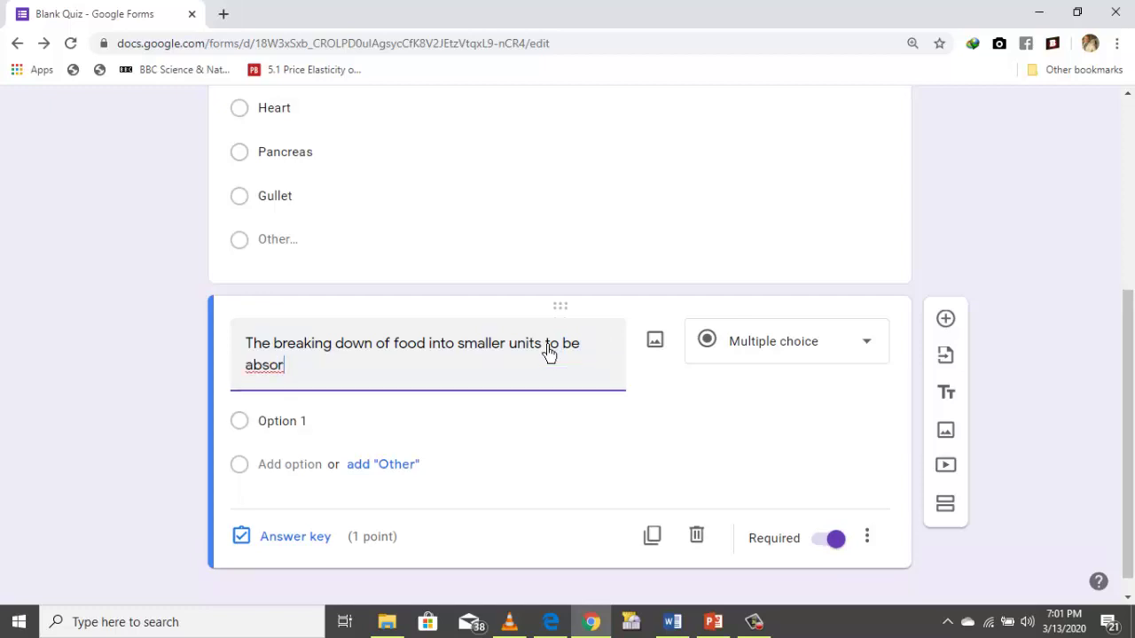
pyautogui.write('bed into the bl')
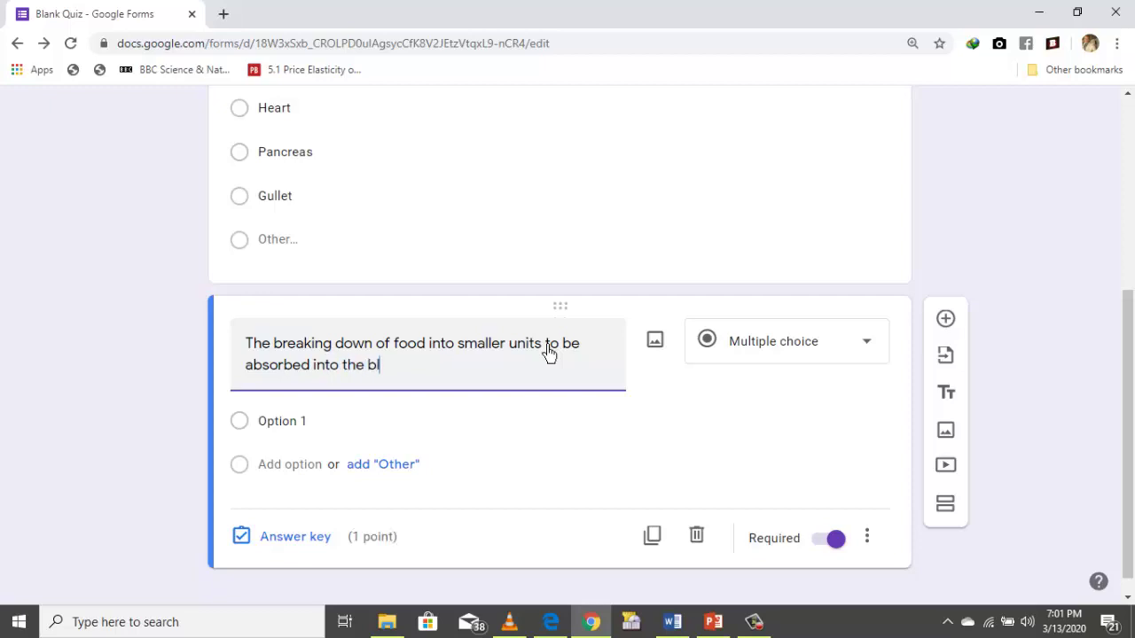
pyautogui.write('ood stream i')
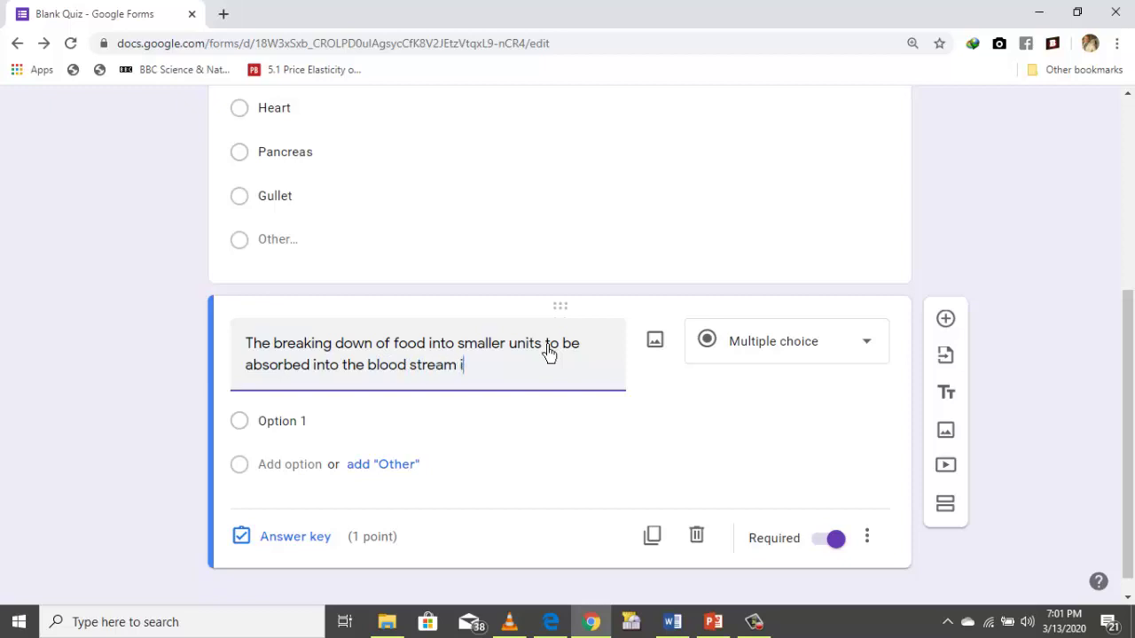
pyautogui.write('s termed....')
# - Name the new question's first option "Respiration" and add an "Other" choice and a second option "Digestion"
pyautogui.click(311, 423)
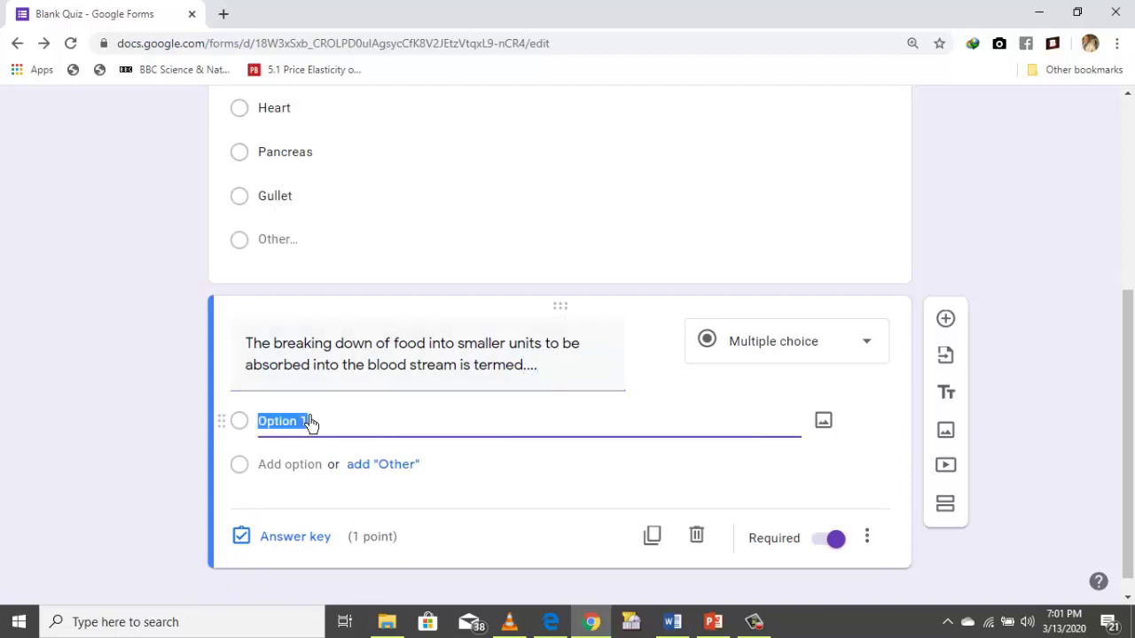
pyautogui.write('Reso')
pyautogui.press('BackSpace')
pyautogui.click(391, 472)
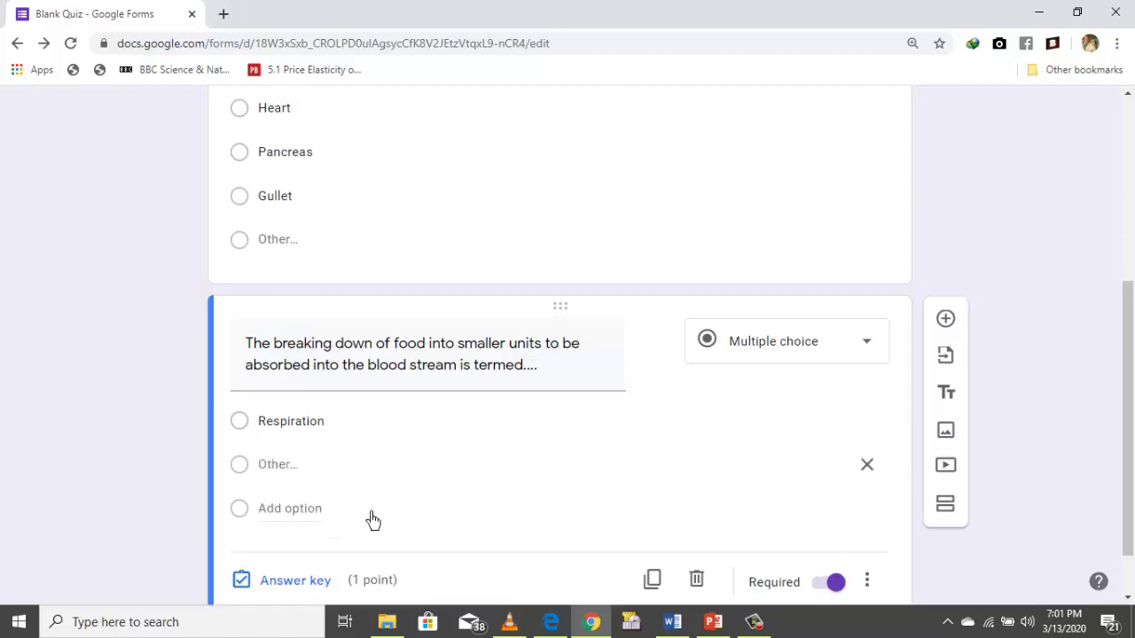
pyautogui.click(290, 512)
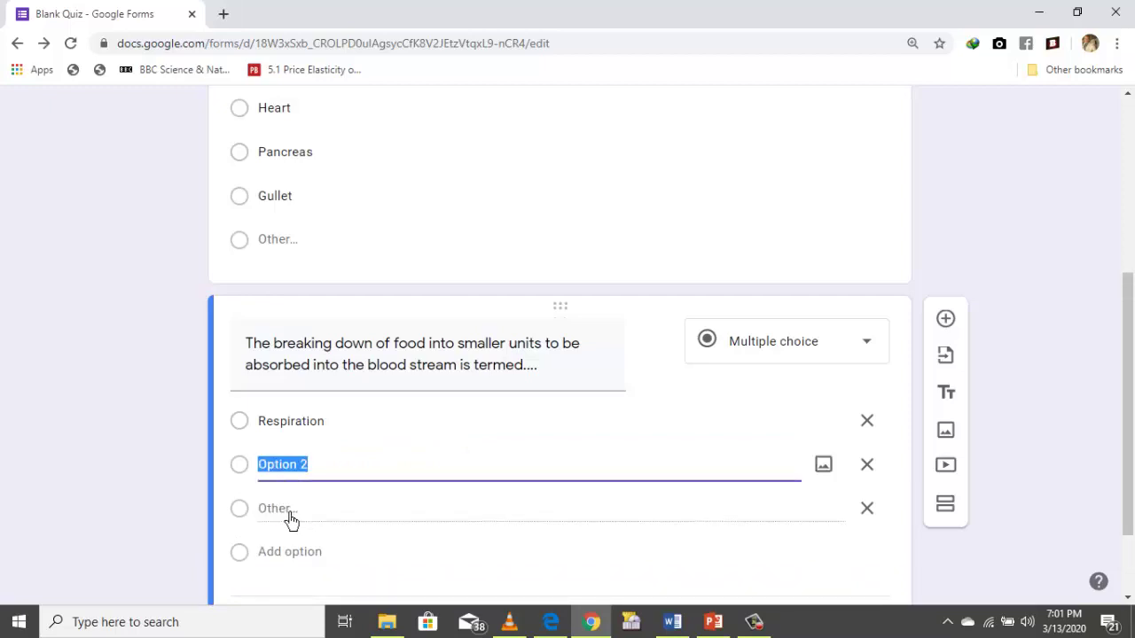
pyautogui.write('Di')
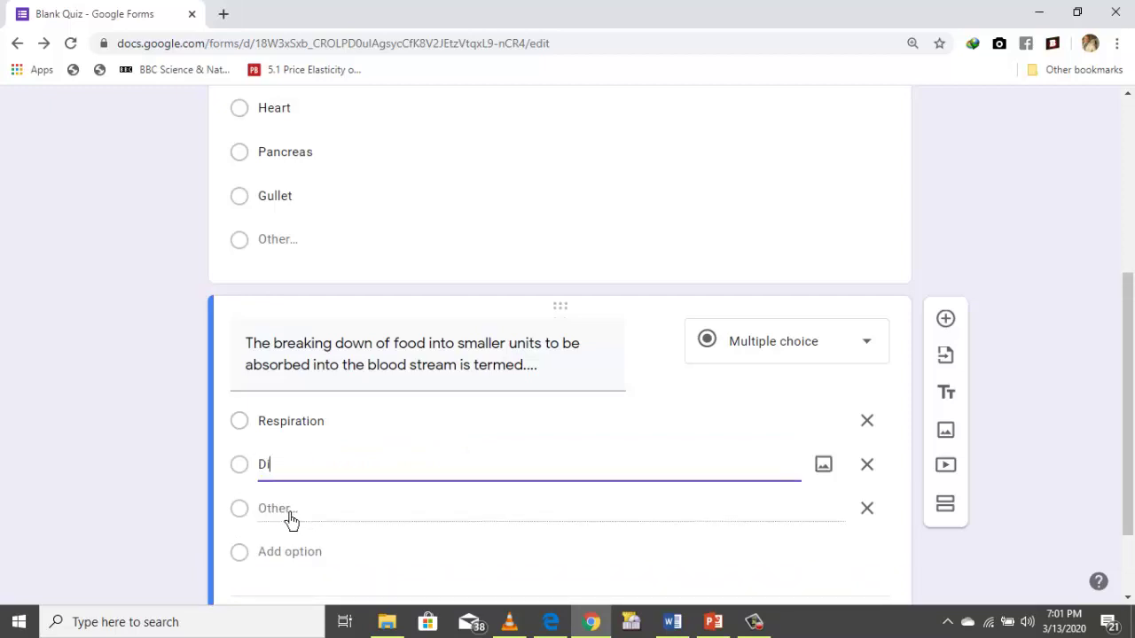
pyautogui.write('gestion')
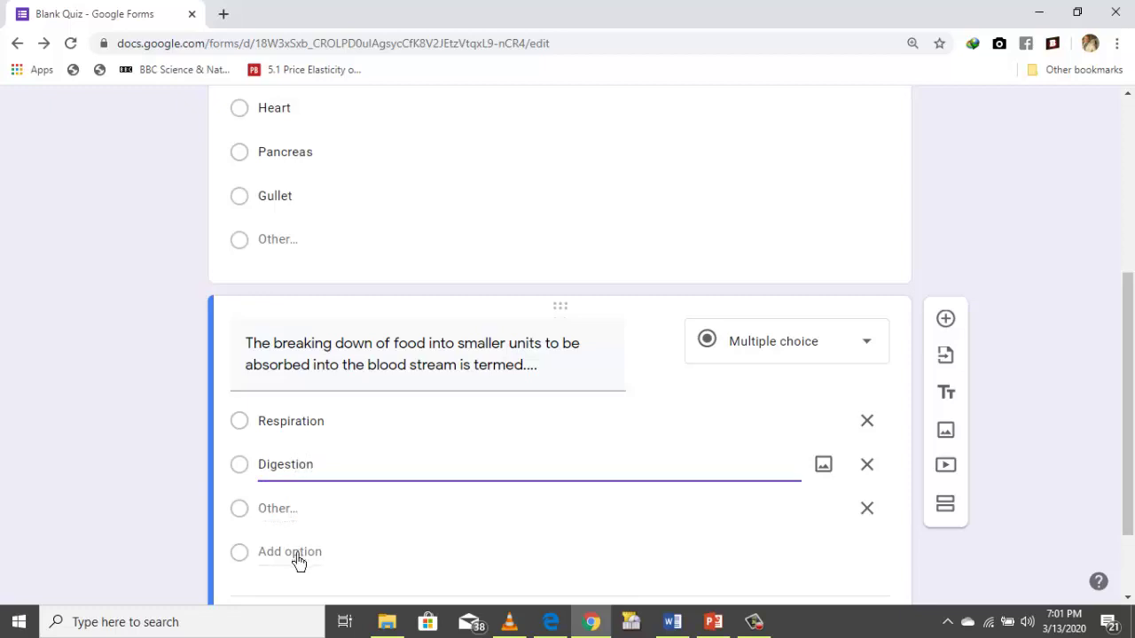
# - Add "Expiration" and "Inhalation" as the third and fourth answer options of the food breakdown question
pyautogui.click(298, 552)
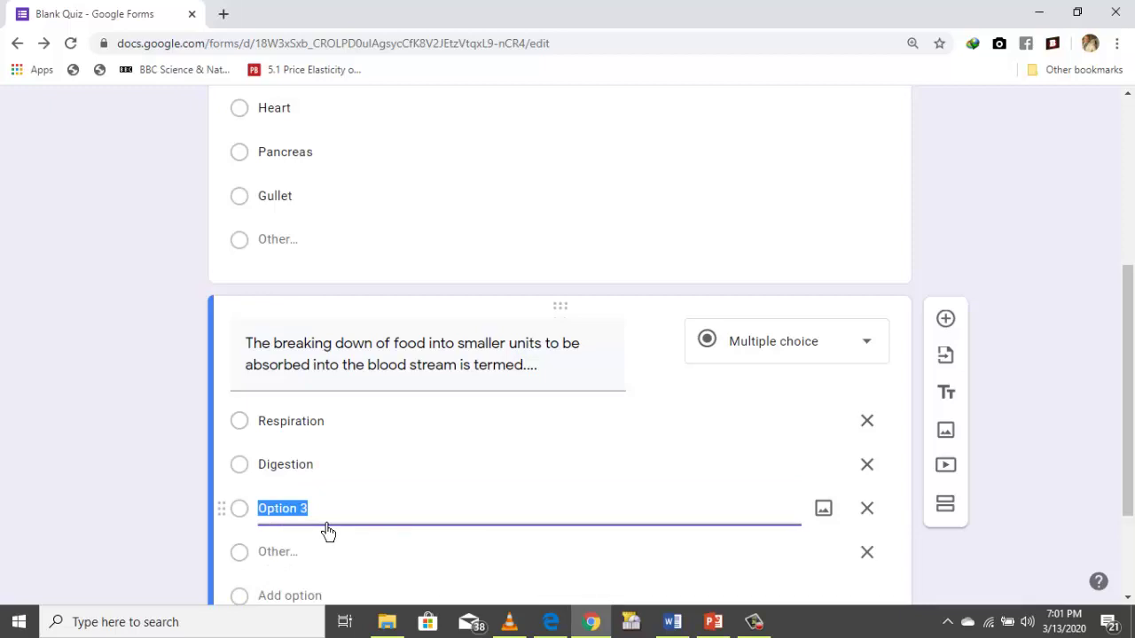
pyautogui.write('Exp')
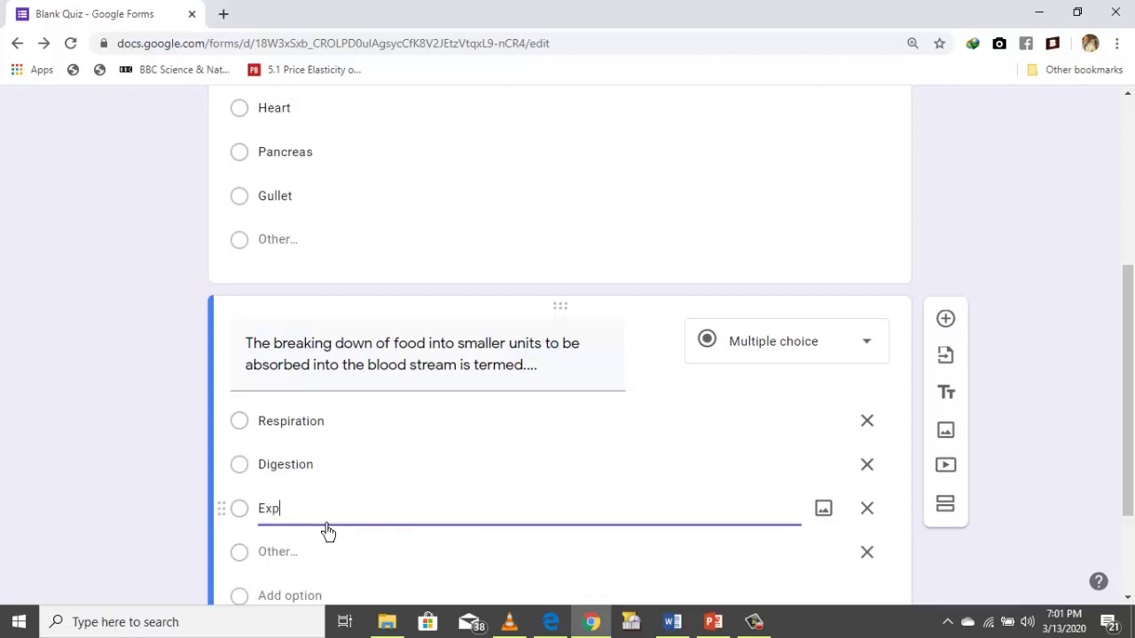
pyautogui.write('iration')
pyautogui.click(279, 599)
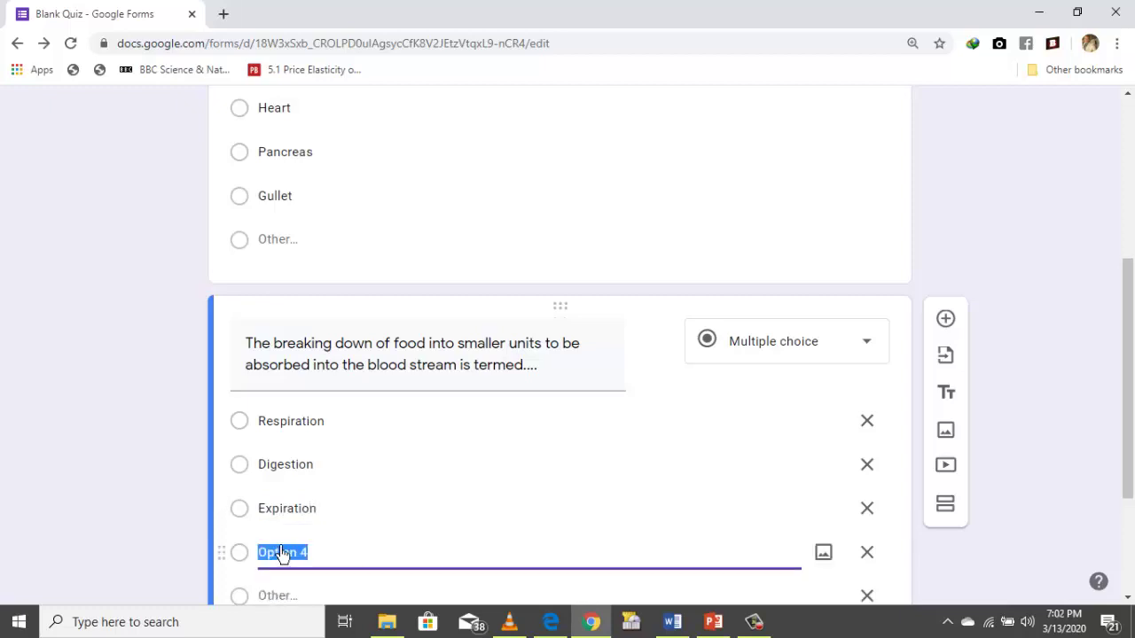
pyautogui.write('Inh')
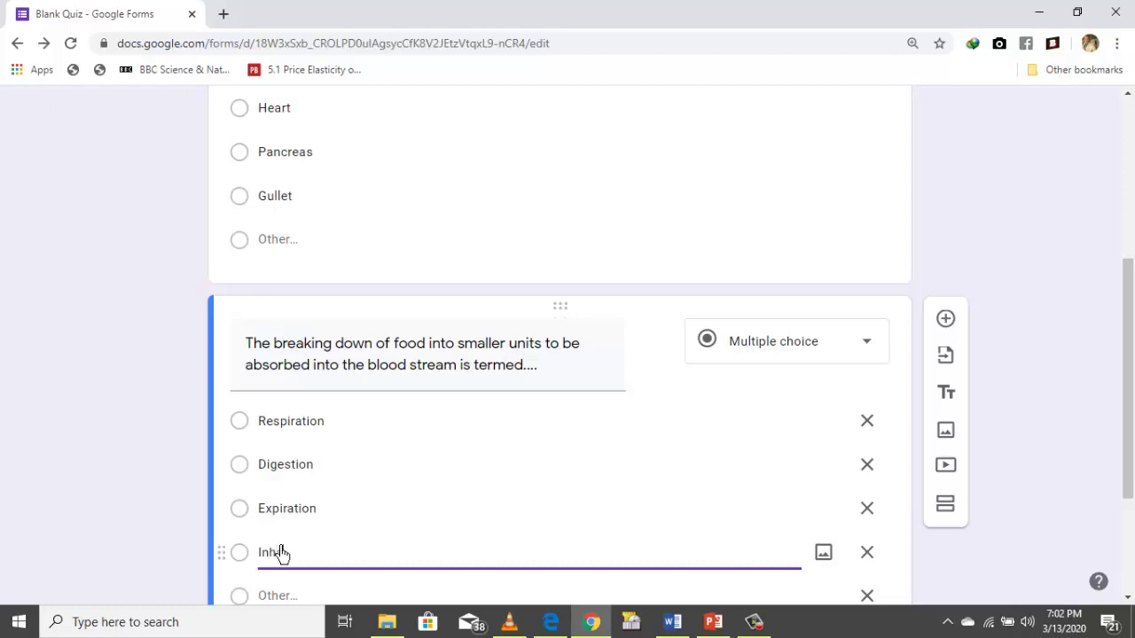
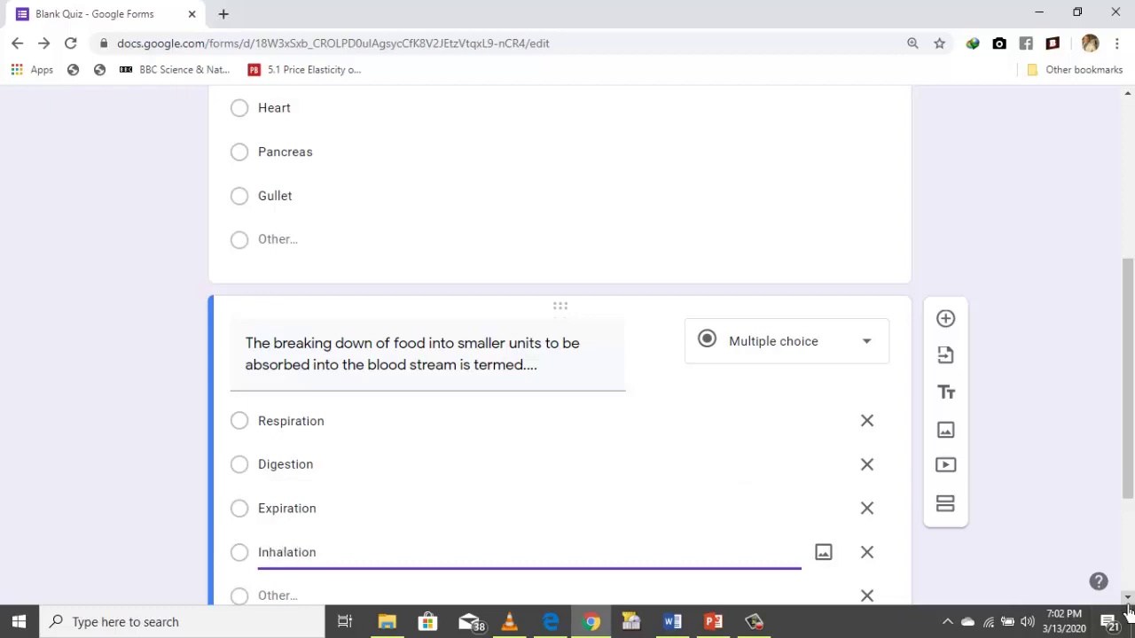
# - Mark "Digestion" as the correct answer in the food breakdown question's answer key and finish the key
pyautogui.click(1128, 599)
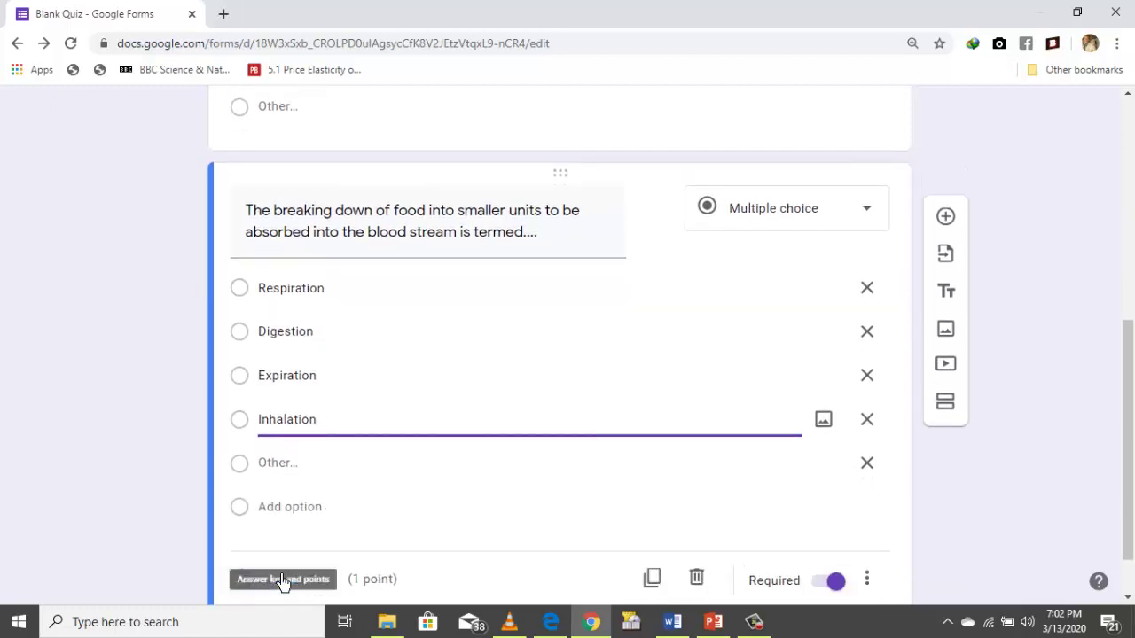
pyautogui.click(283, 580)
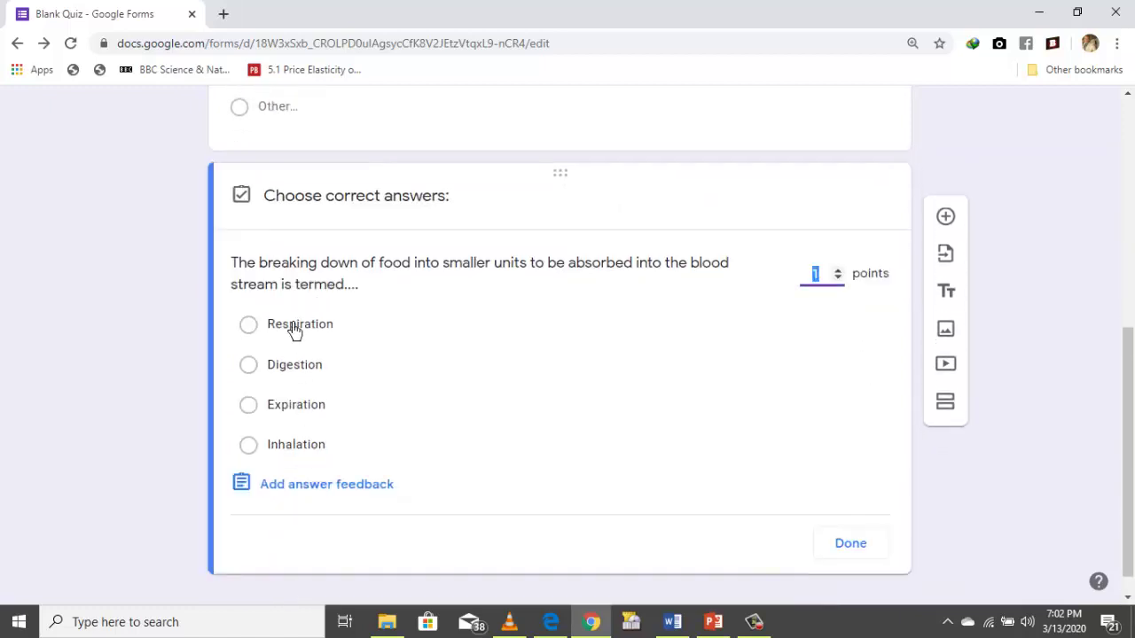
pyautogui.click(249, 366)
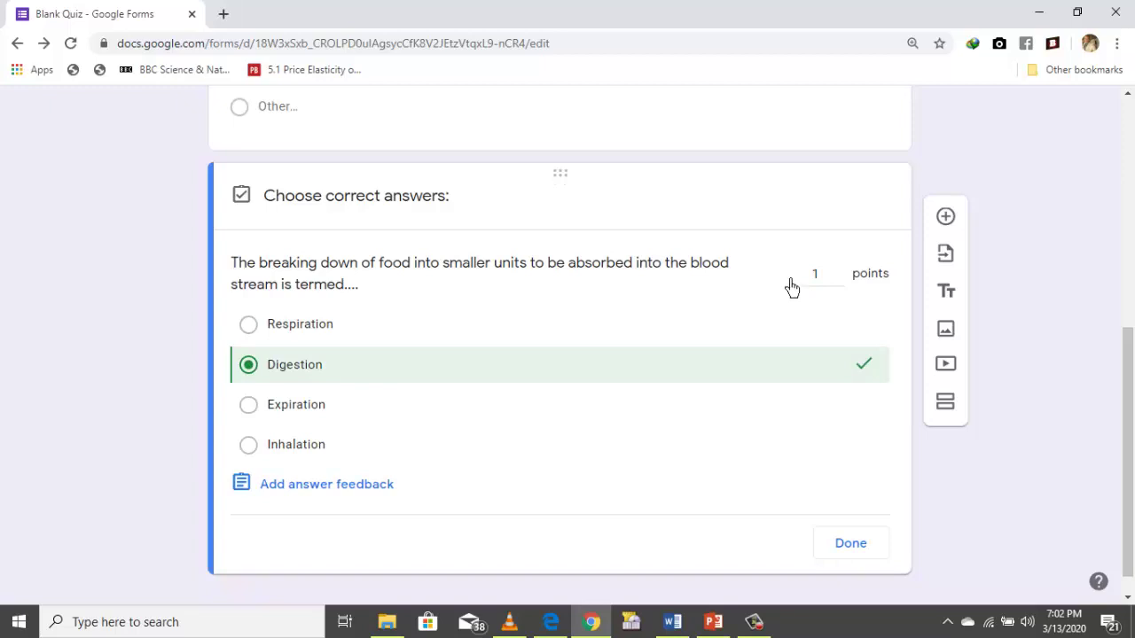
pyautogui.click(851, 544)
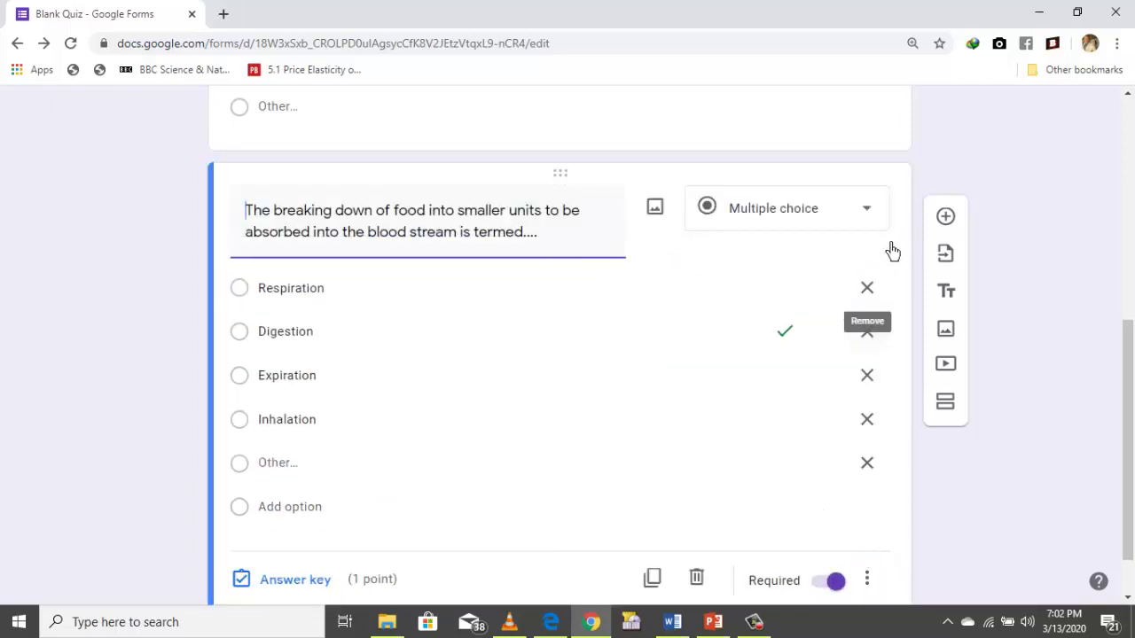
pyautogui.click(1129, 94)
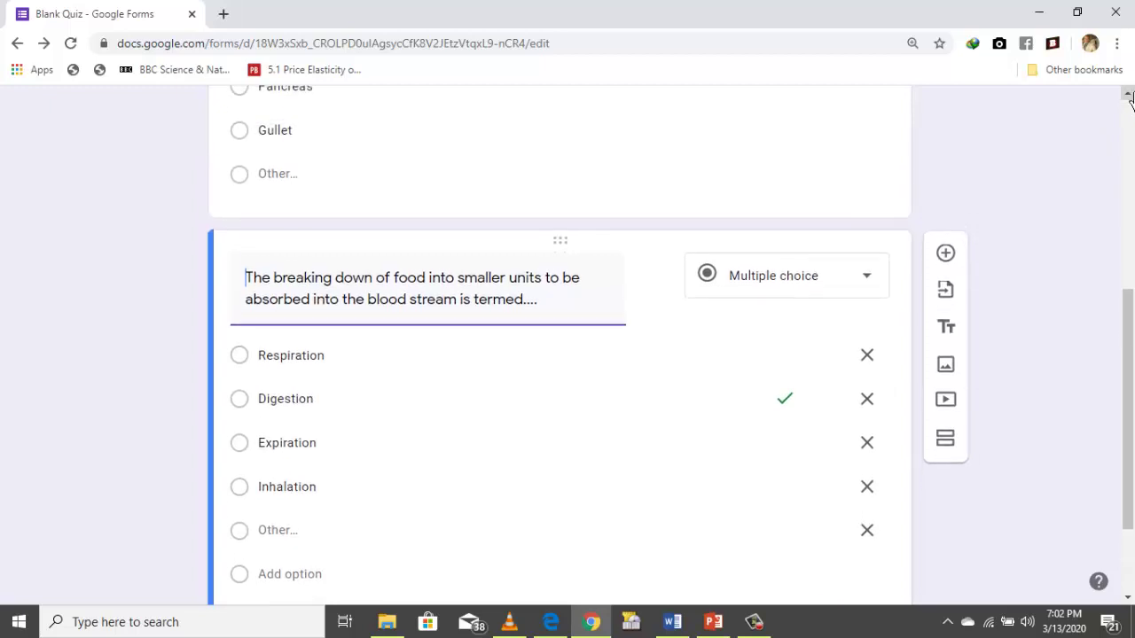
# - Duplicate the food breakdown question and reword the copy's question text to "Choose three the odd one"
pyautogui.scroll(5, 1128, 94)
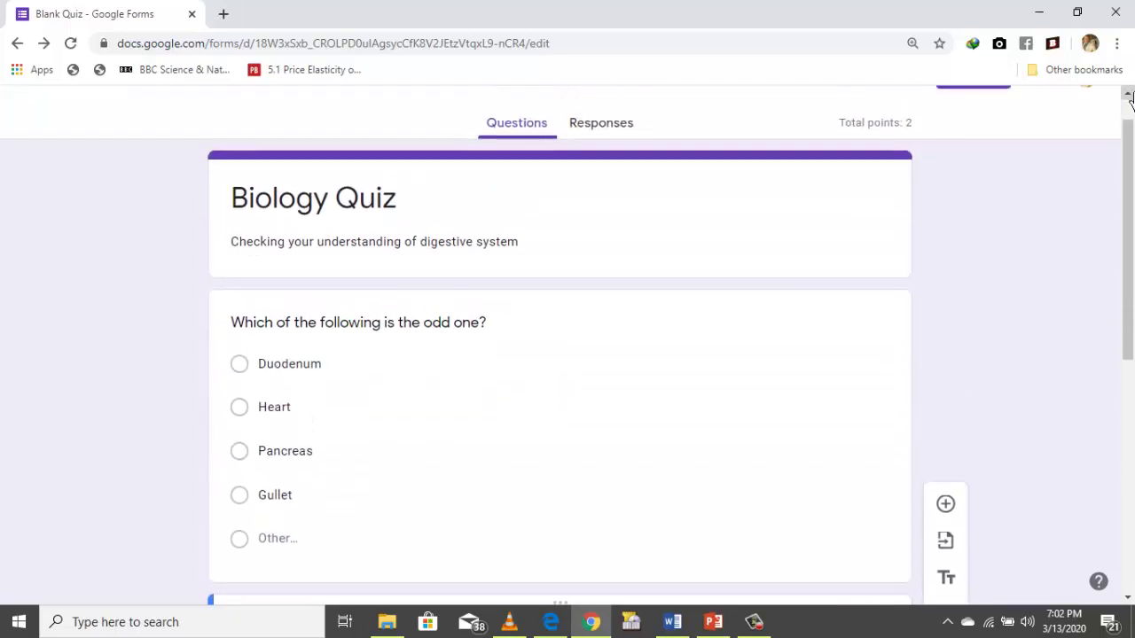
pyautogui.moveTo(1128, 144); pyautogui.dragTo(1126, 403)
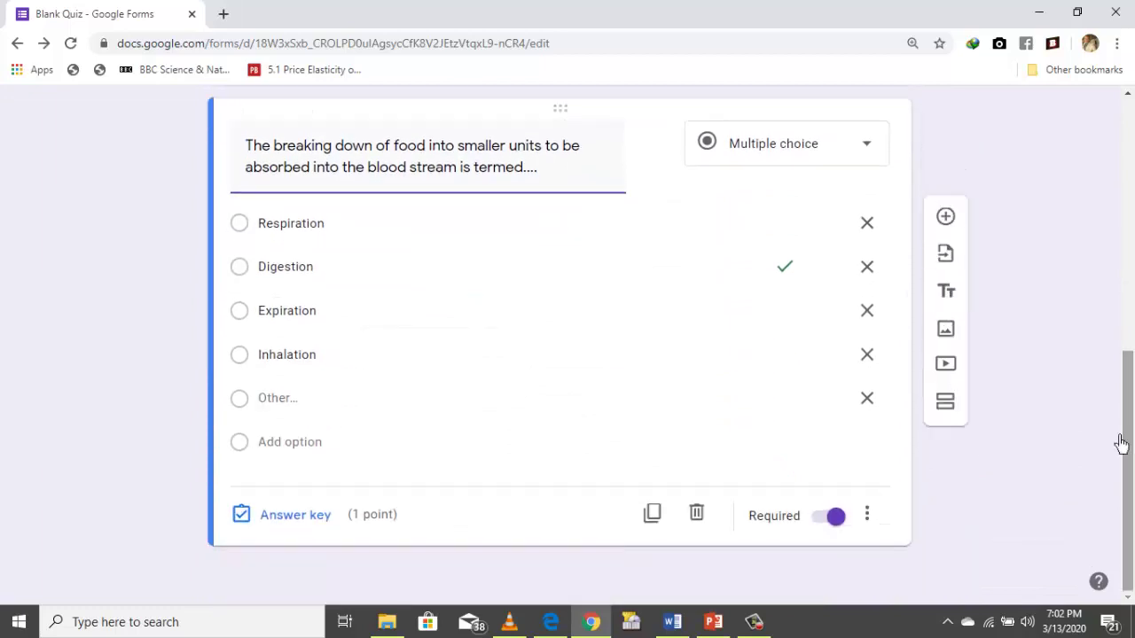
pyautogui.click(651, 514)
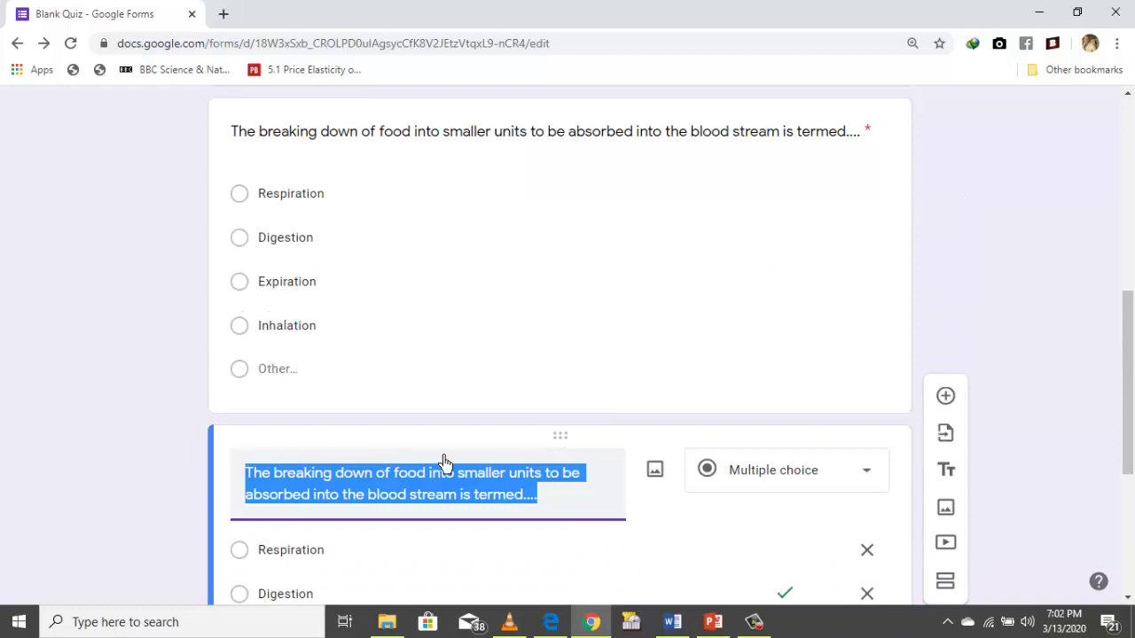
pyautogui.scroll(-2, 718, 441)
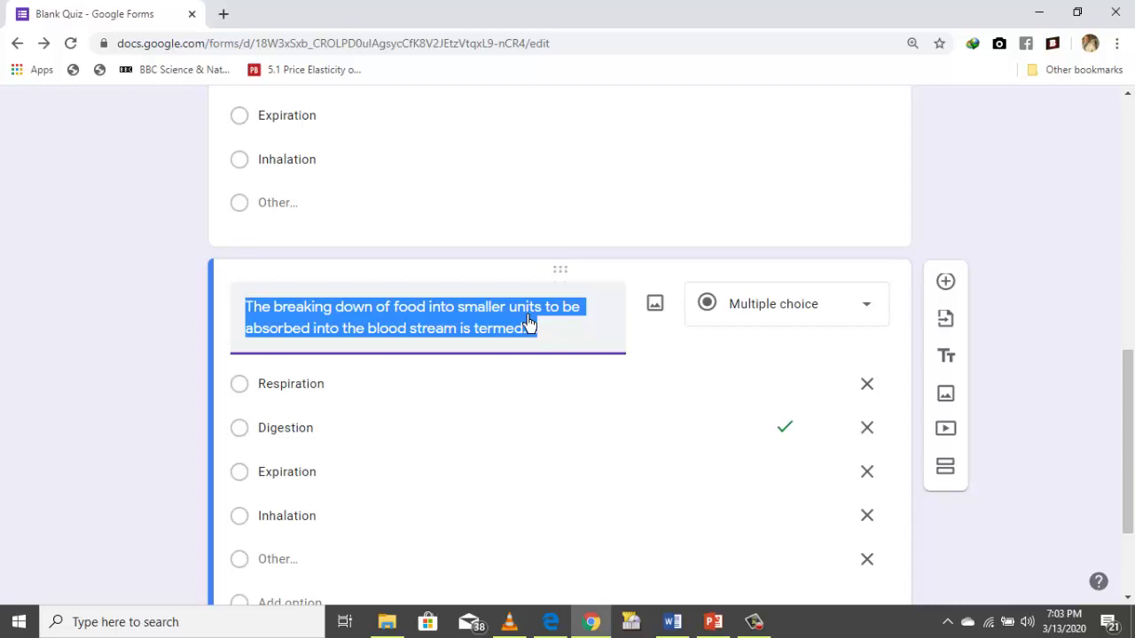
pyautogui.write('On')
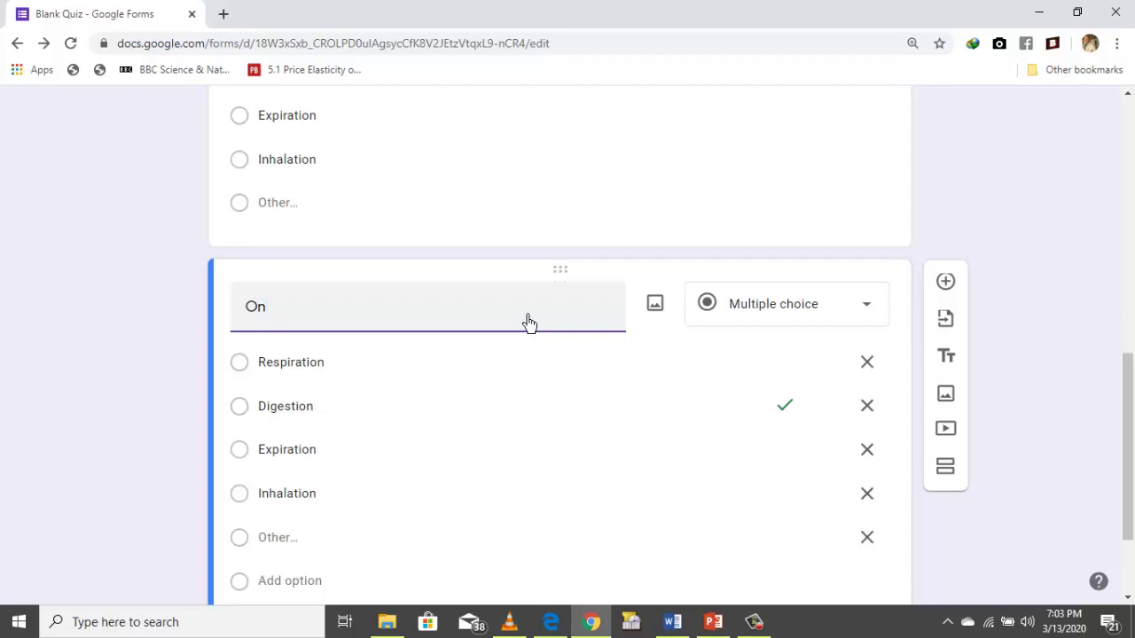
pyautogui.press('BackSpace')
pyautogui.write('Choose three the odd one')
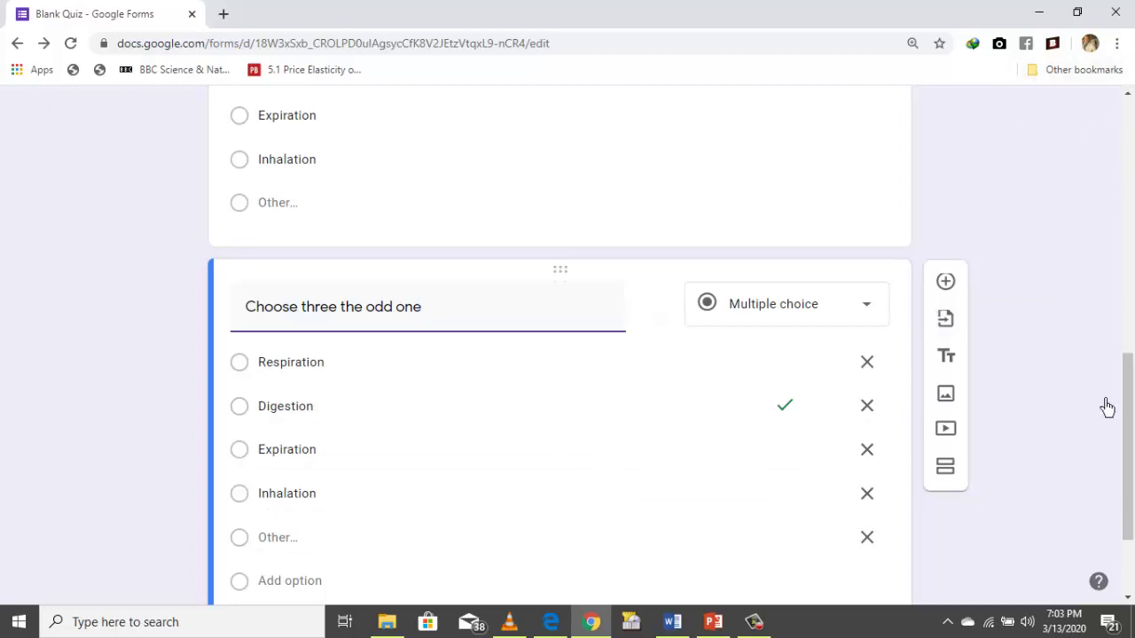
# - Insert the dark blue fibre-like picture from the Work and School themes as the form's header image
pyautogui.moveTo(1126, 430); pyautogui.dragTo(1084, 263)
pyautogui.moveTo(583, 426); pyautogui.dragTo(510, 269)
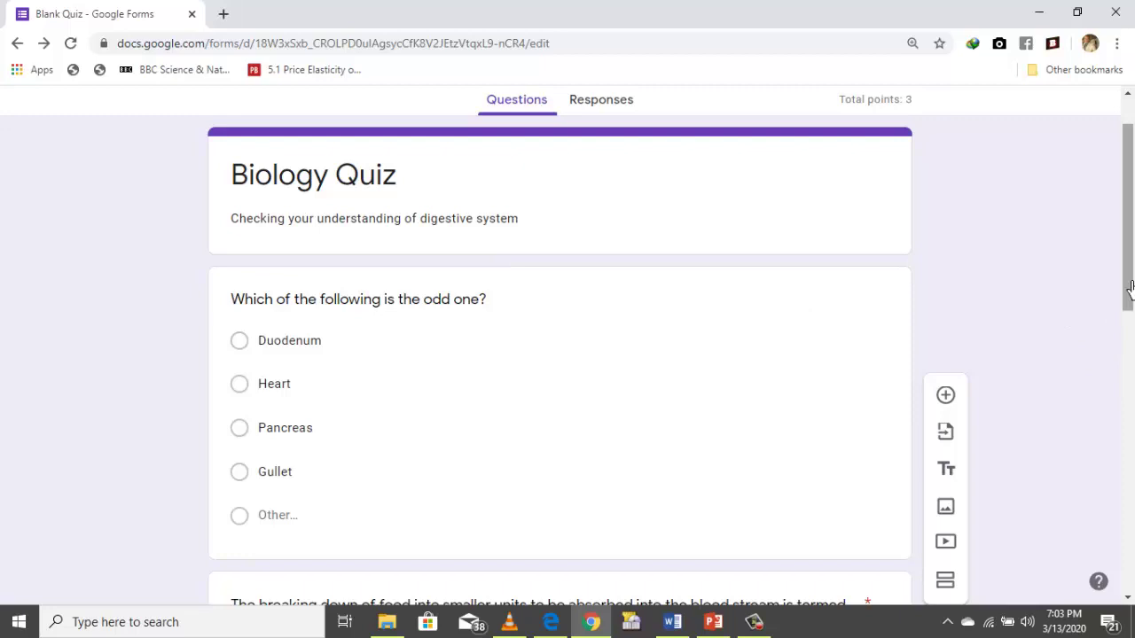
pyautogui.moveTo(1130, 286); pyautogui.dragTo(1059, 221)
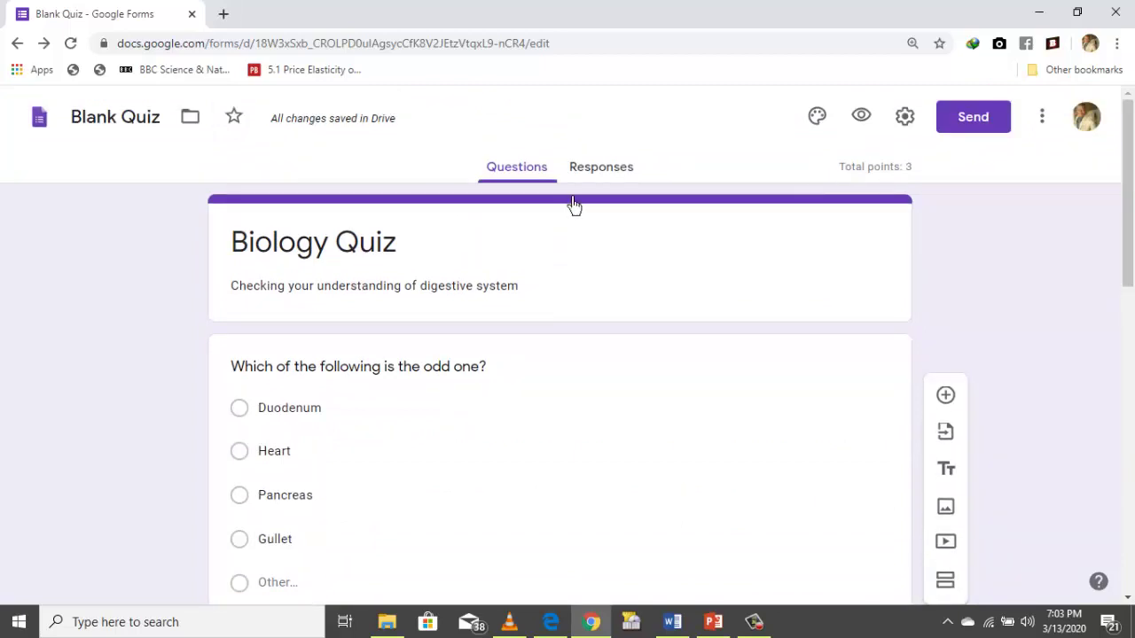
pyautogui.click(818, 119)
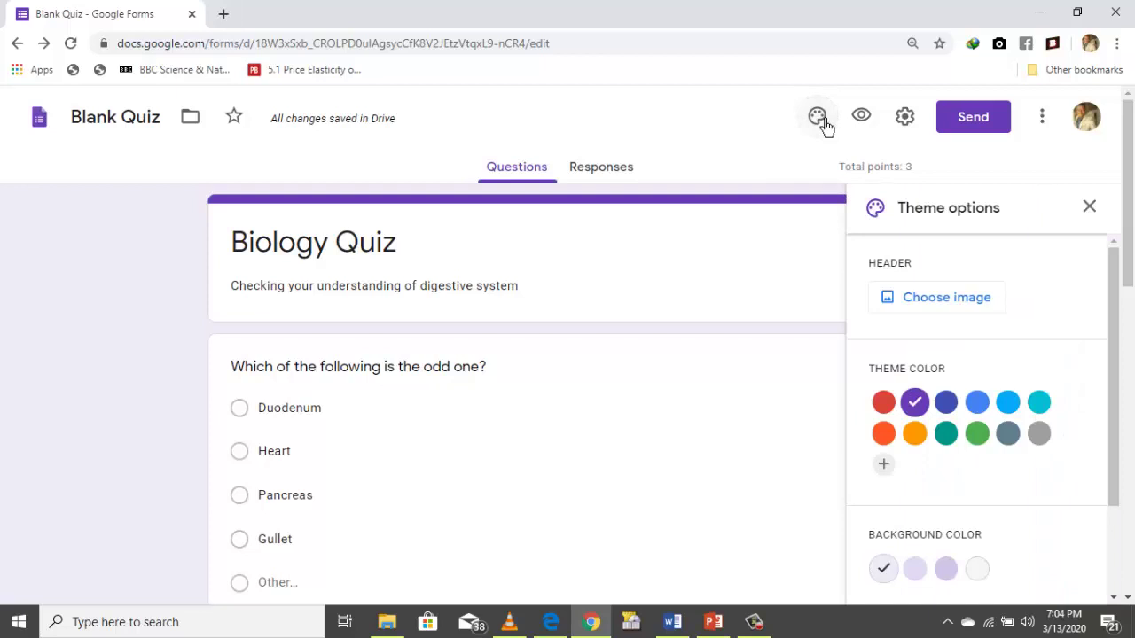
pyautogui.click(934, 307)
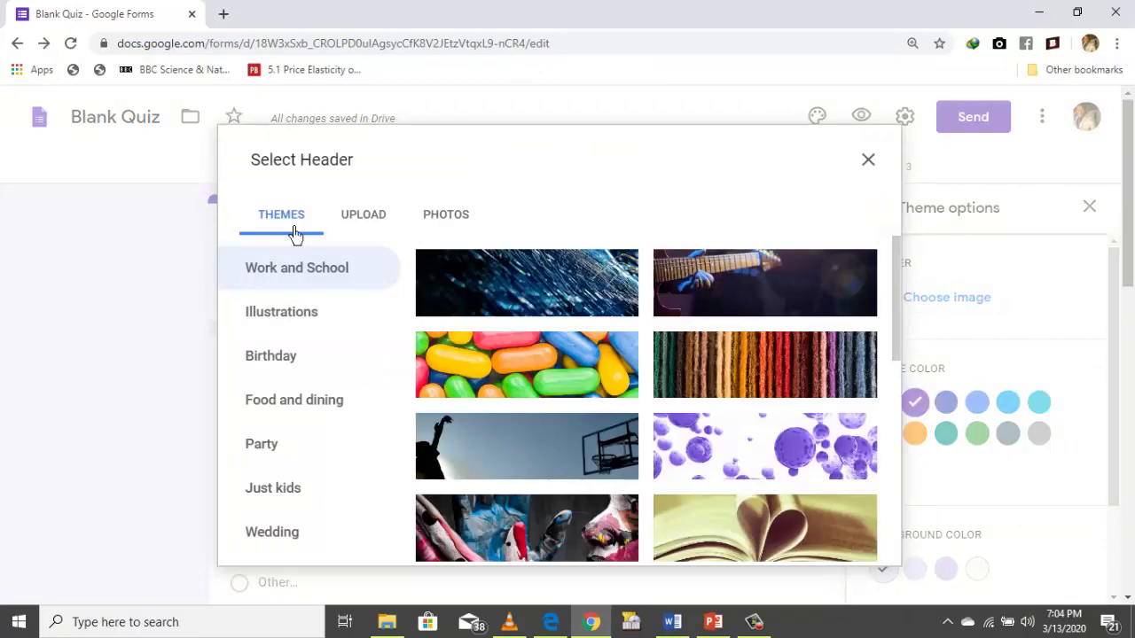
pyautogui.click(562, 294)
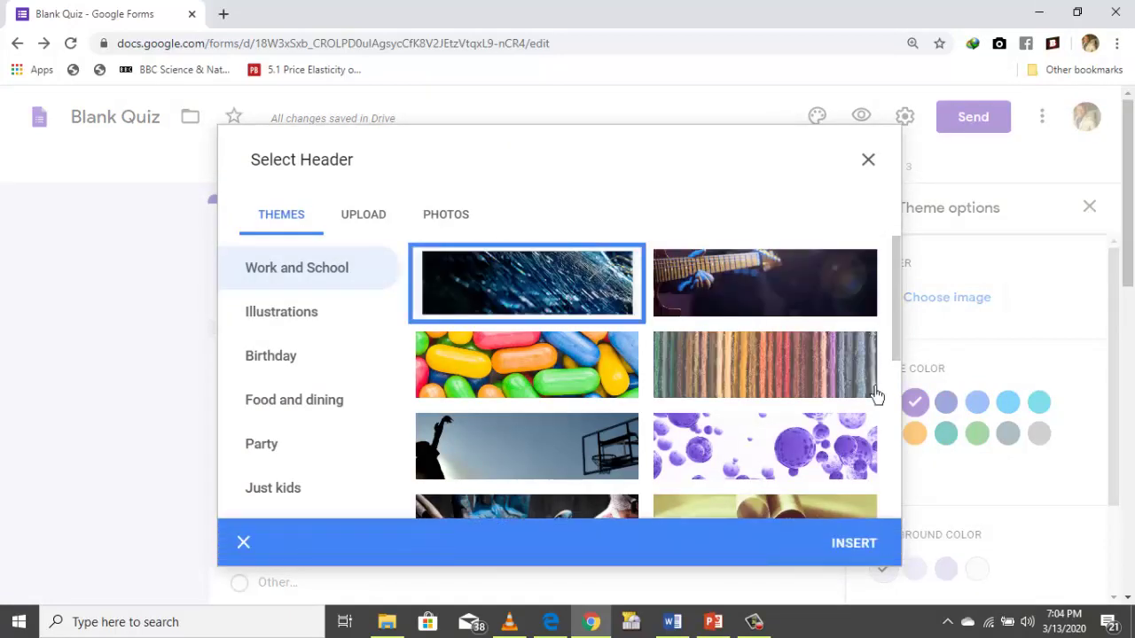
pyautogui.click(848, 549)
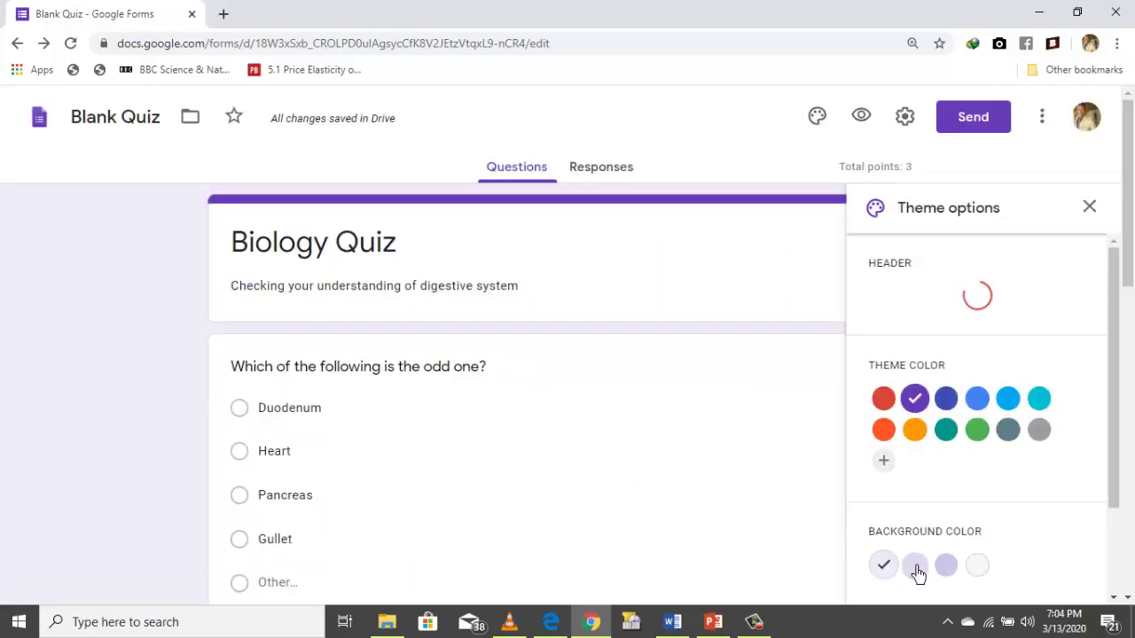
# - Set the form's theme color to bright blue and close the theme options
pyautogui.click(947, 574)
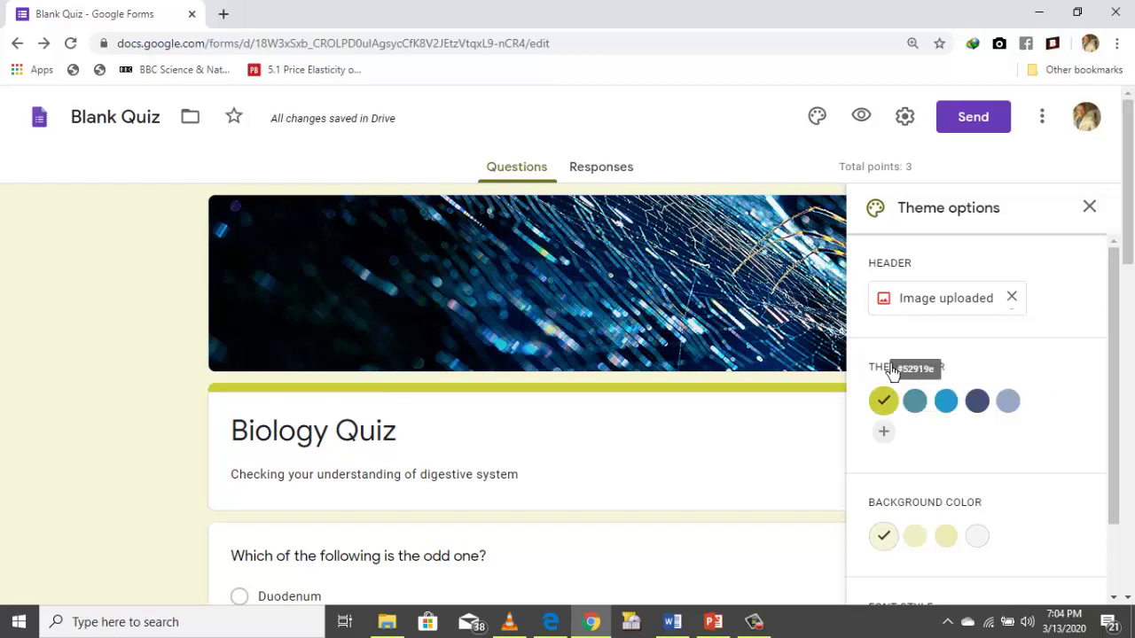
pyautogui.click(945, 411)
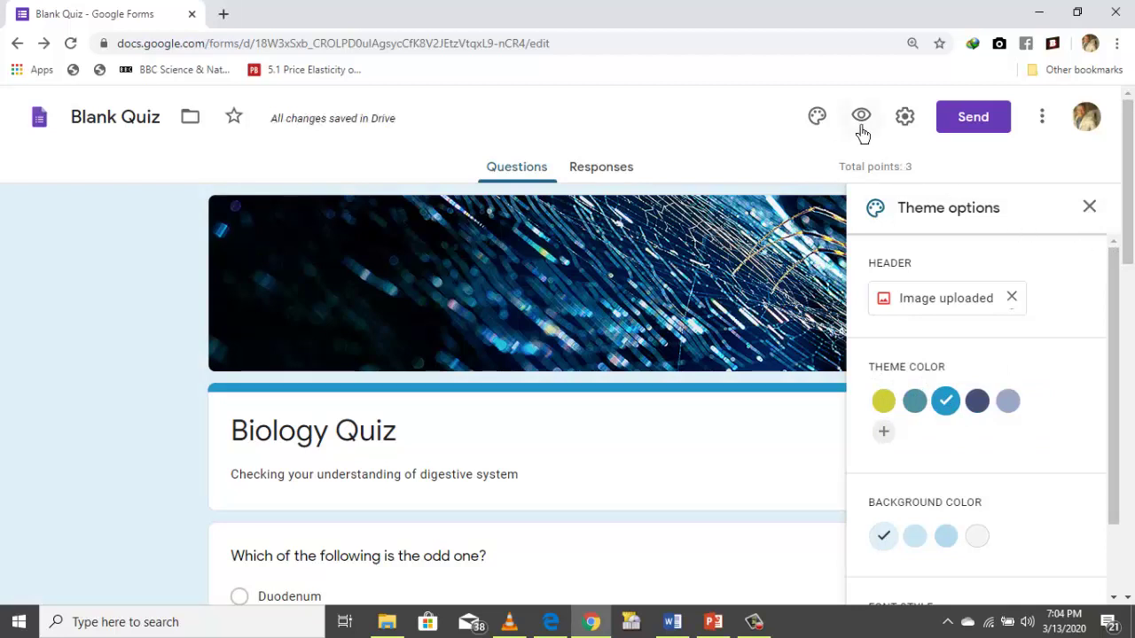
pyautogui.click(1089, 209)
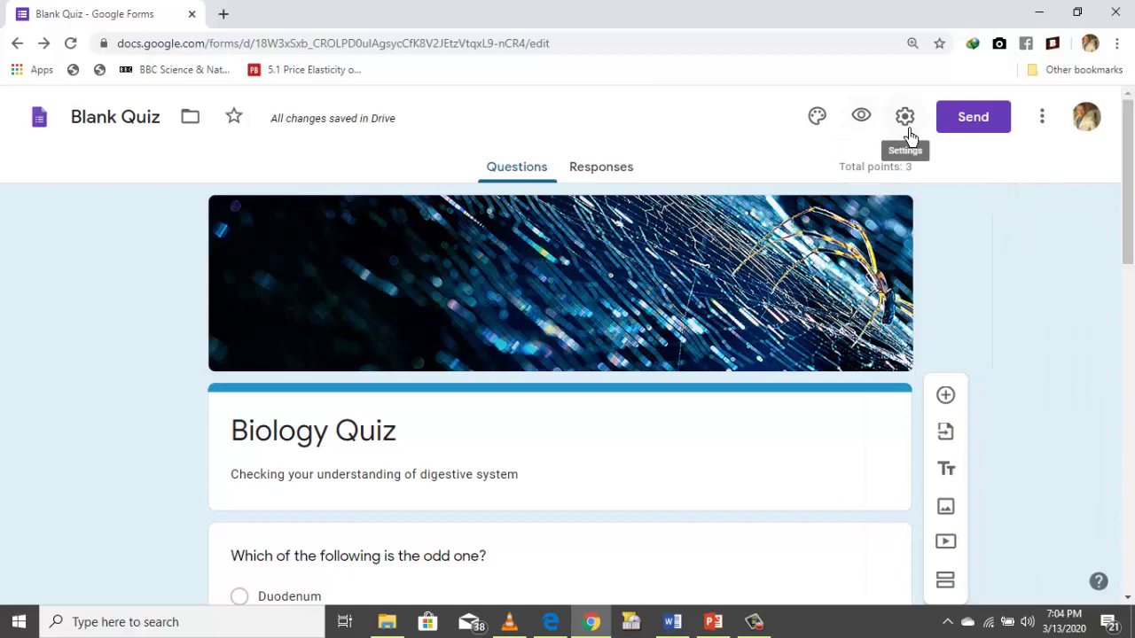
# - Enable "Shuffle question order" and "Show progress bar" in the form's presentation settings, check the quiz options and save
pyautogui.click(906, 129)
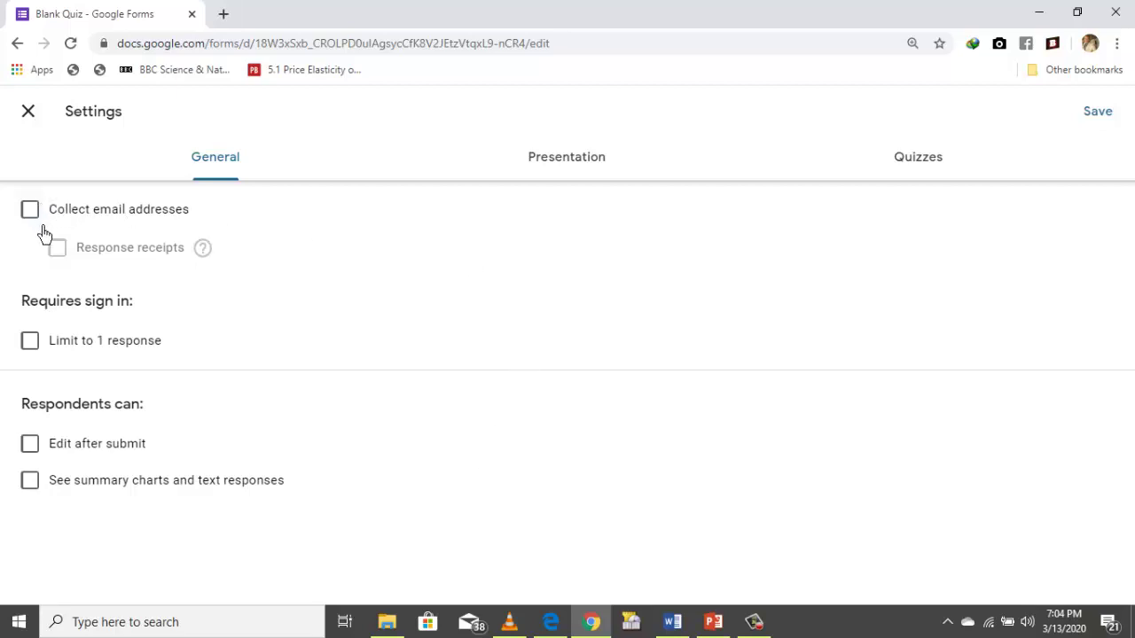
pyautogui.click(562, 164)
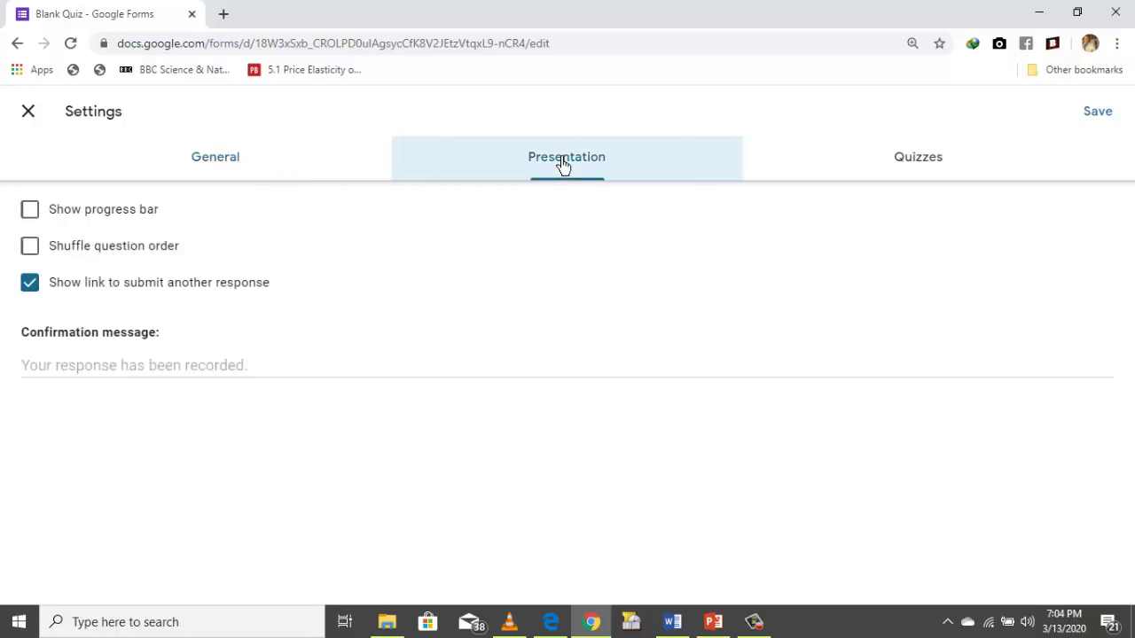
pyautogui.click(29, 252)
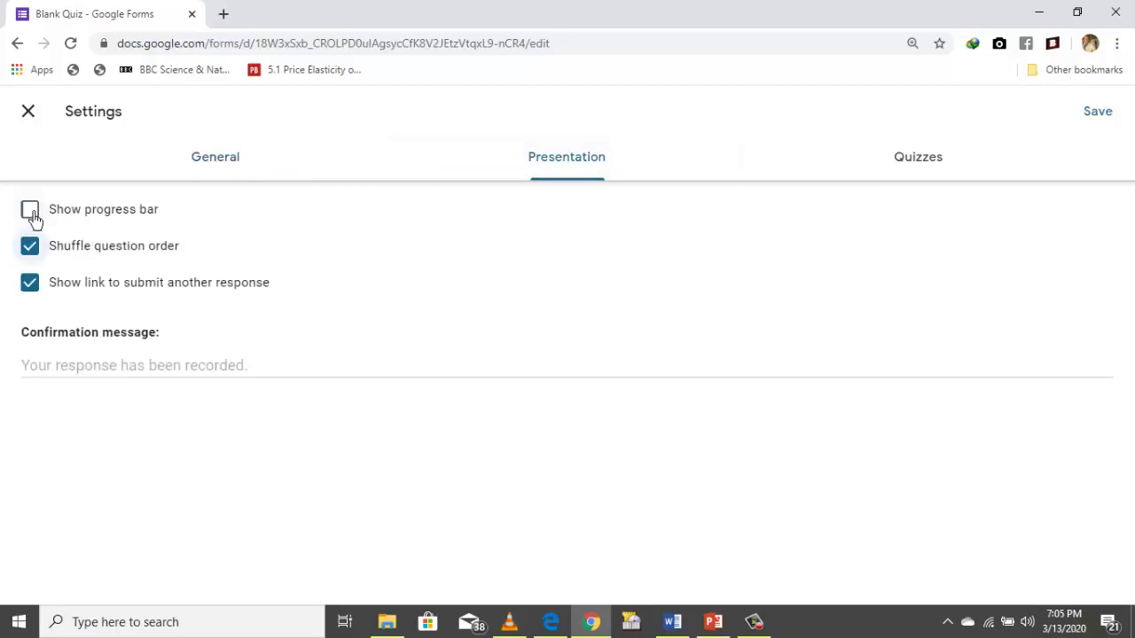
pyautogui.click(32, 215)
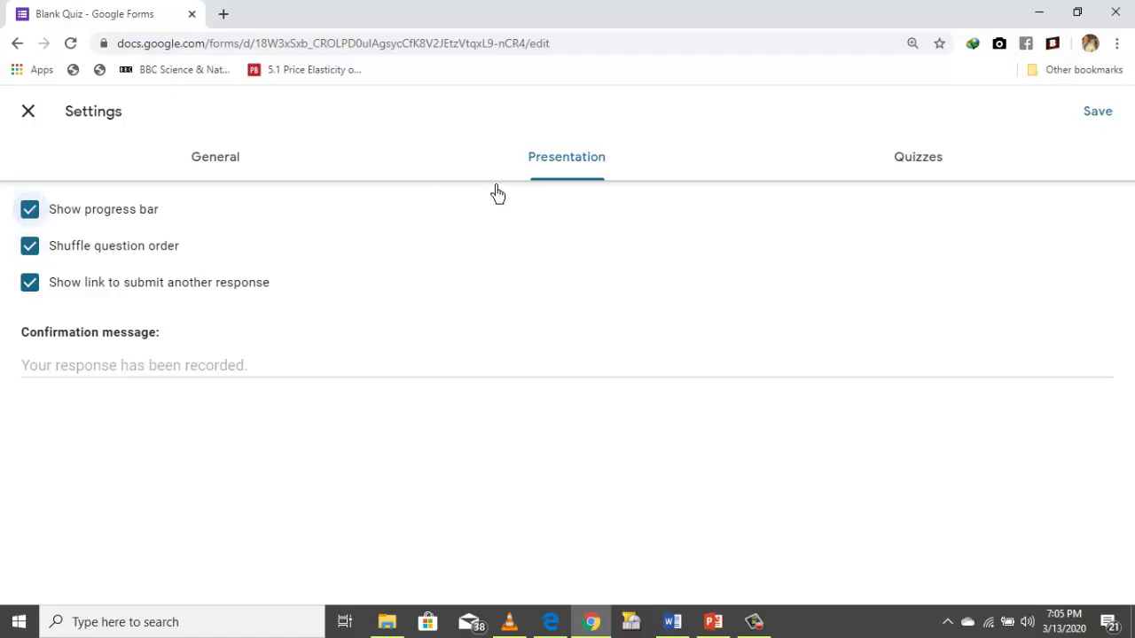
pyautogui.click(919, 161)
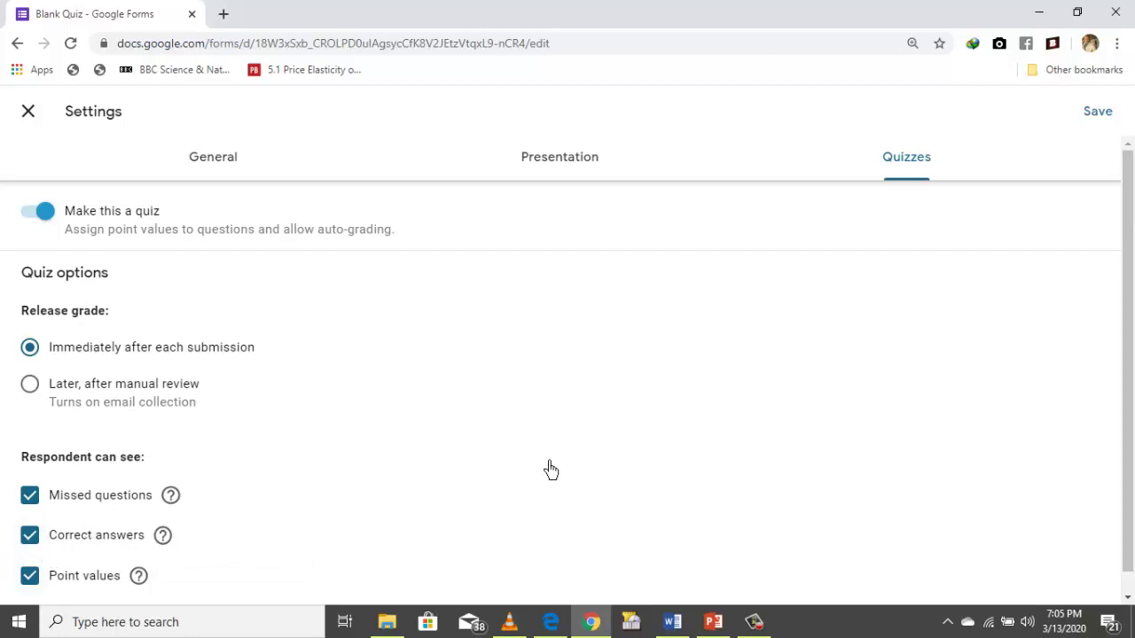
pyautogui.click(1097, 113)
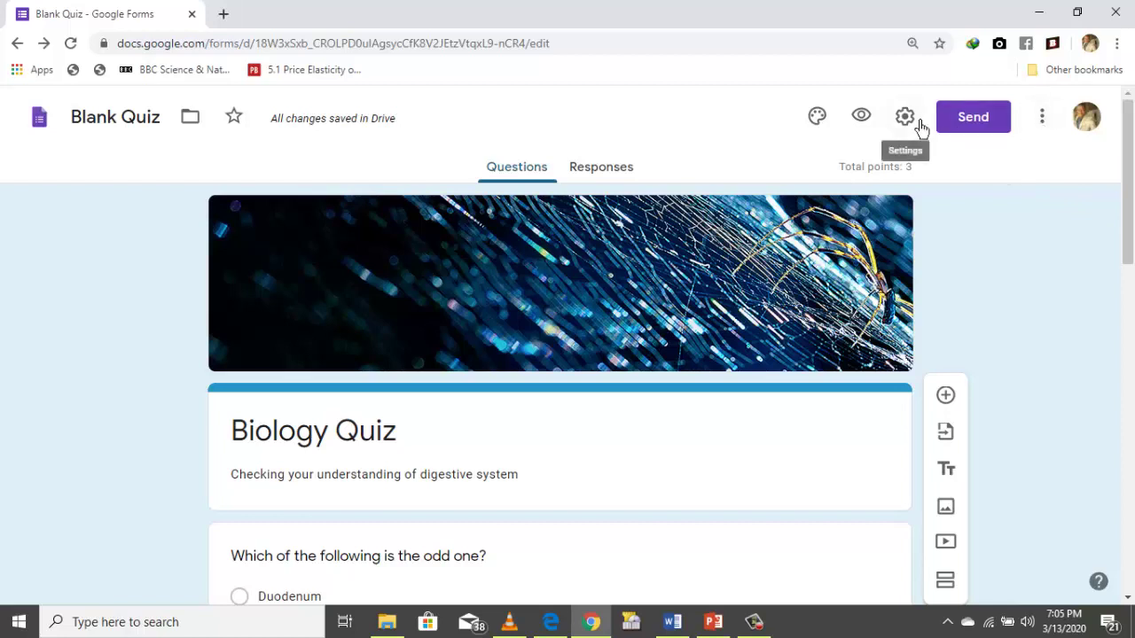
# - Preview the quiz, answering "Choose three the odd one" with "Digestion" and the food breakdown question with "Expiration"
pyautogui.click(860, 130)
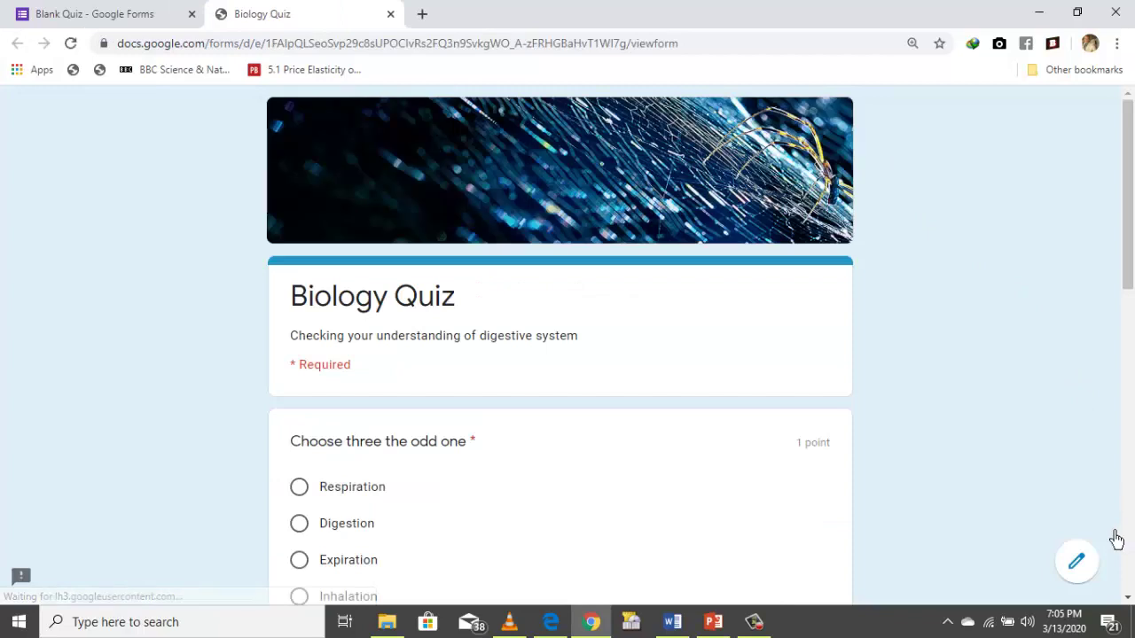
pyautogui.click(1128, 600)
pyautogui.click(1129, 600)
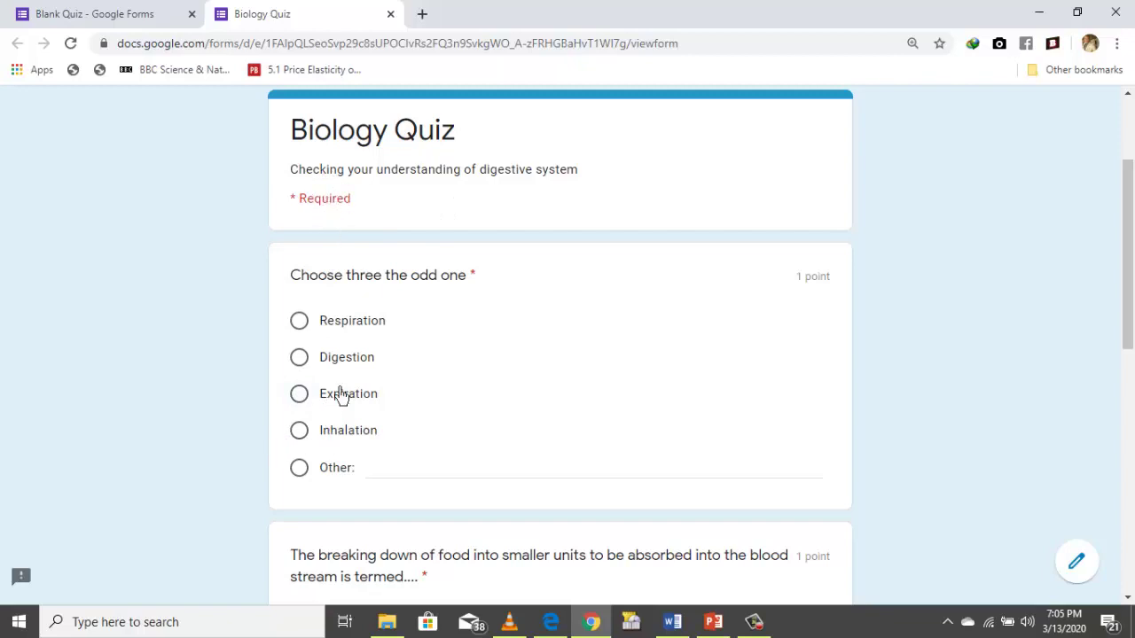
pyautogui.click(299, 358)
pyautogui.click(1127, 598)
pyautogui.click(1128, 599)
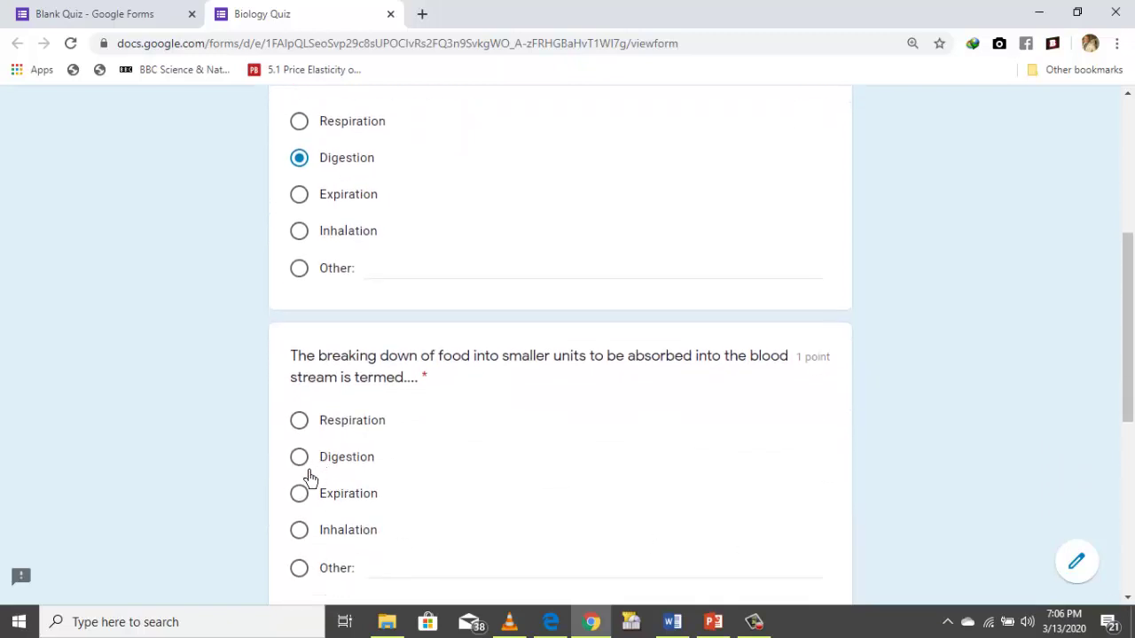
pyautogui.click(298, 505)
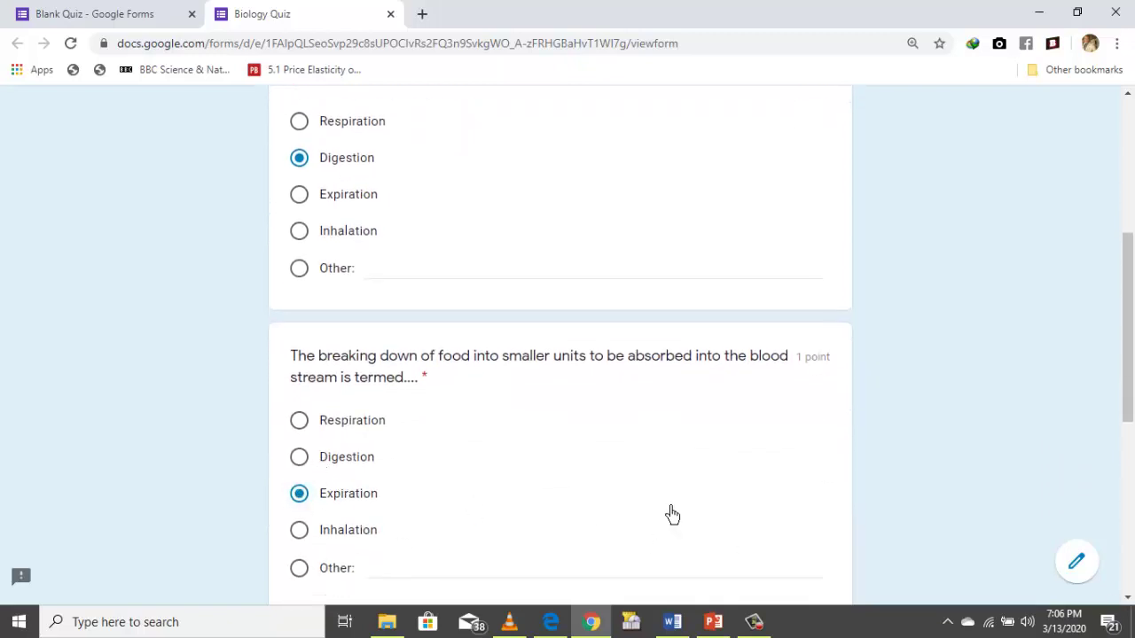
# - Answer "Which of the following is the odd one?" with "Heart" and submit the quiz response
pyautogui.click(1129, 601)
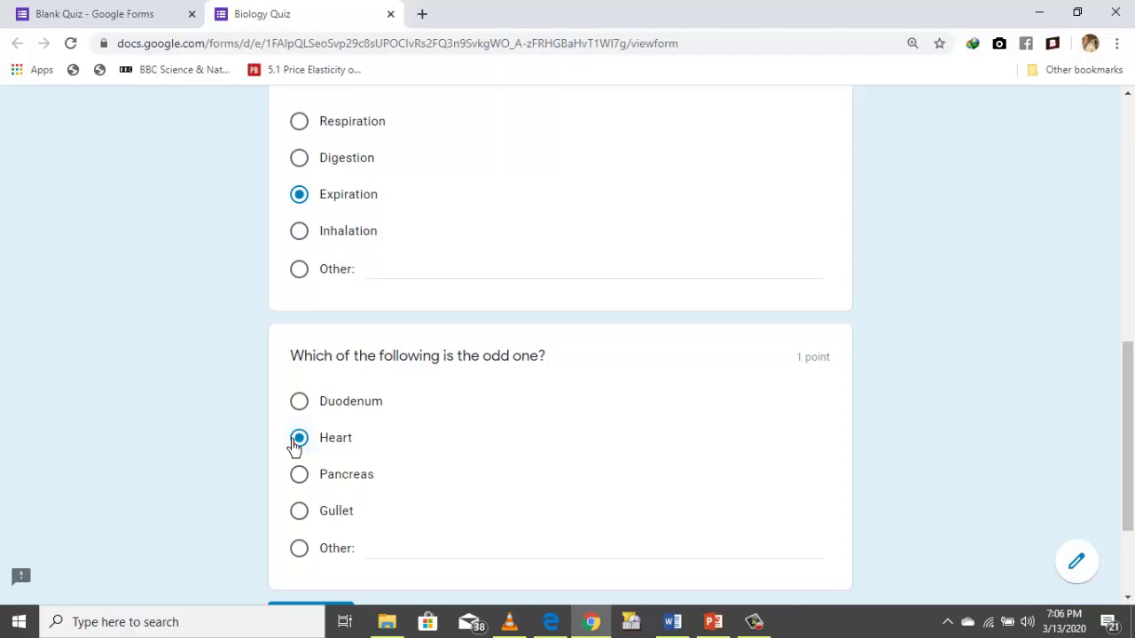
pyautogui.click(1124, 578)
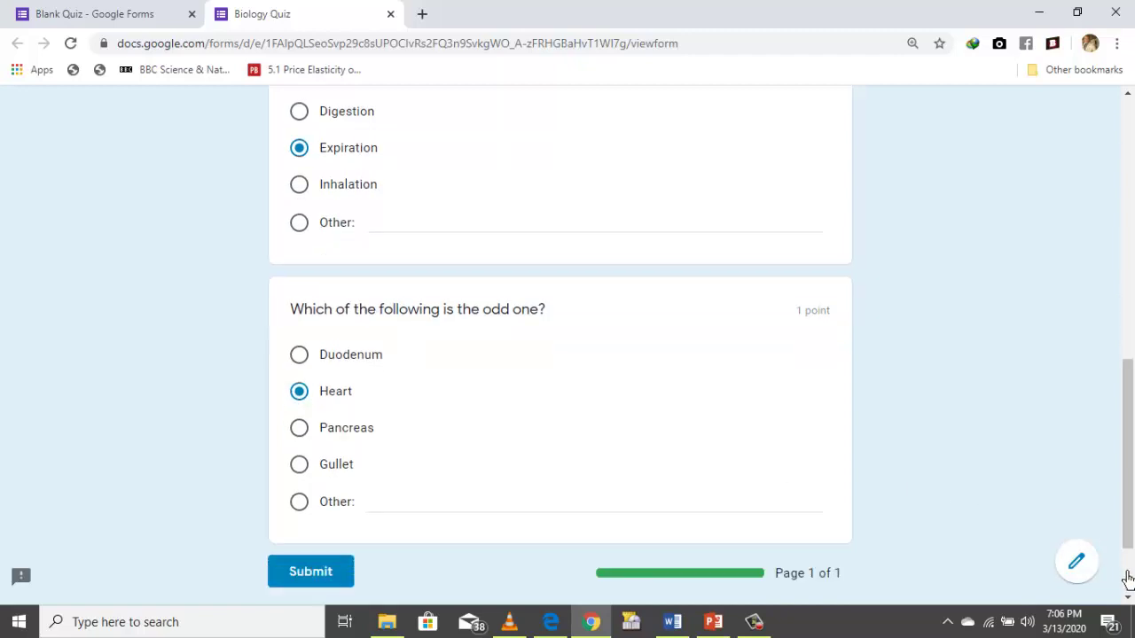
pyautogui.click(323, 470)
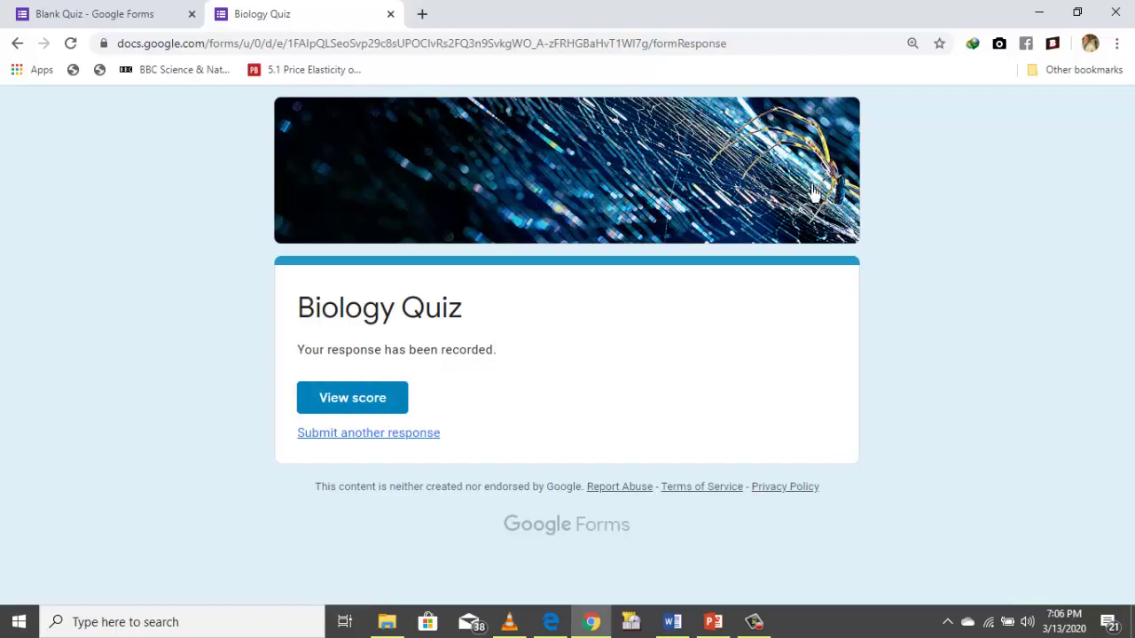
# - View the score of the submitted response and review the total points and the marking of each answer
pyautogui.click(364, 404)
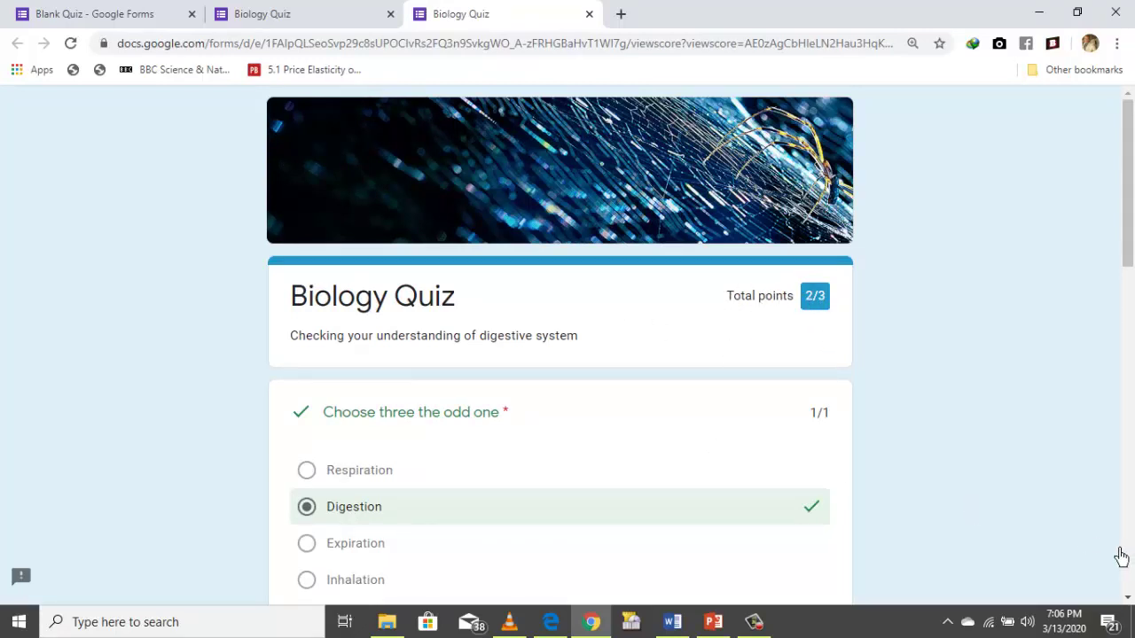
pyautogui.click(1128, 597)
pyautogui.scroll(-5, 1128, 597)
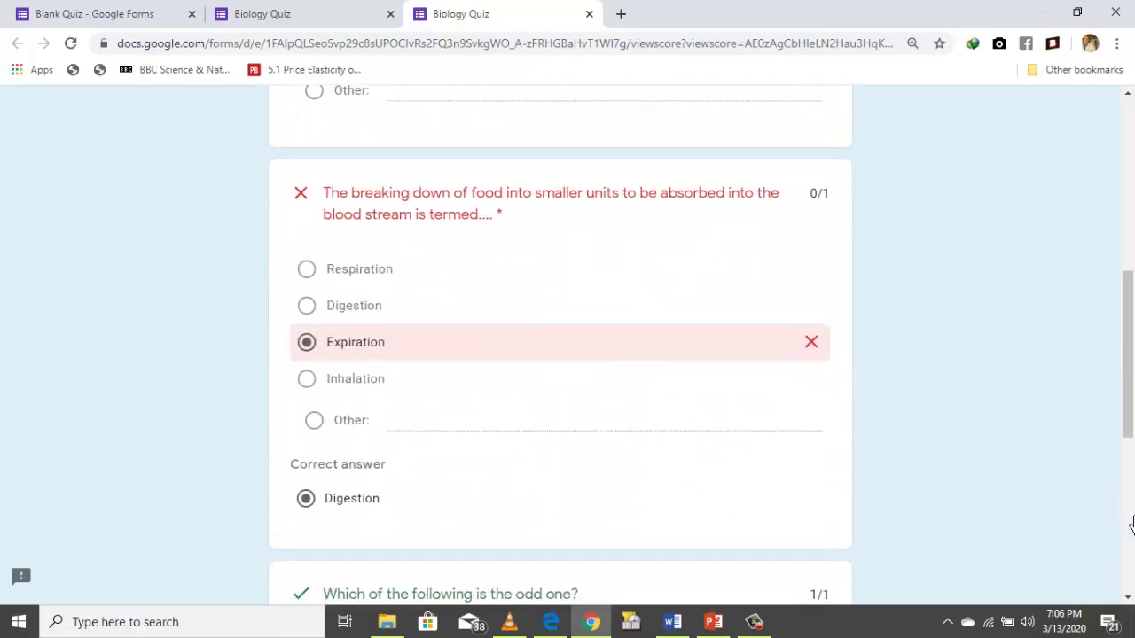
pyautogui.scroll(-1, 1128, 600)
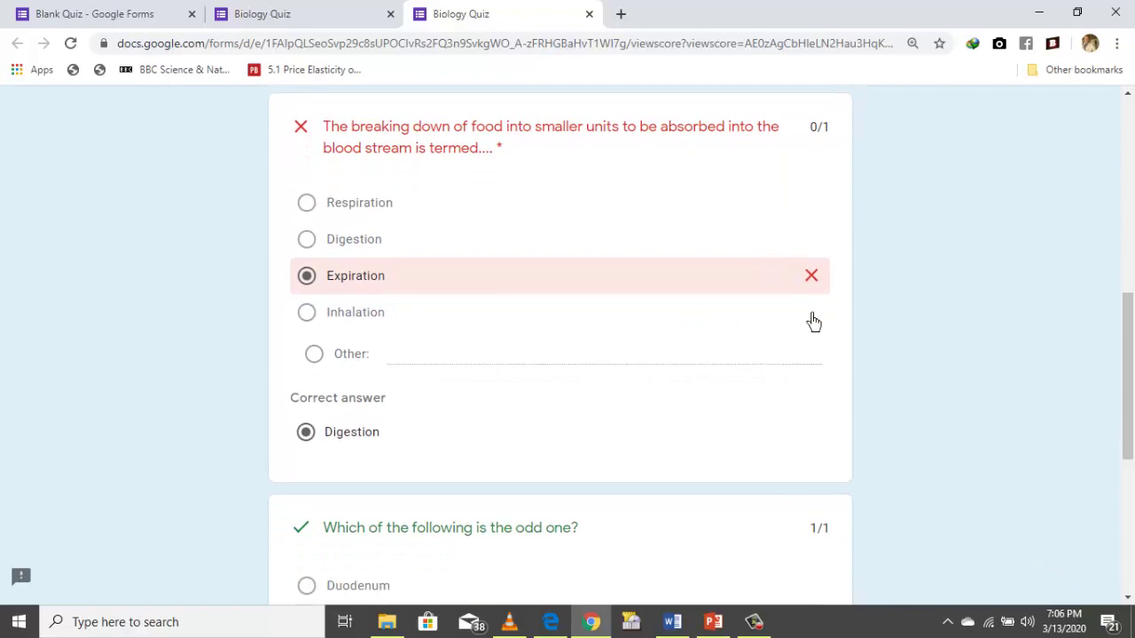
pyautogui.moveTo(1131, 355); pyautogui.dragTo(1076, 165)
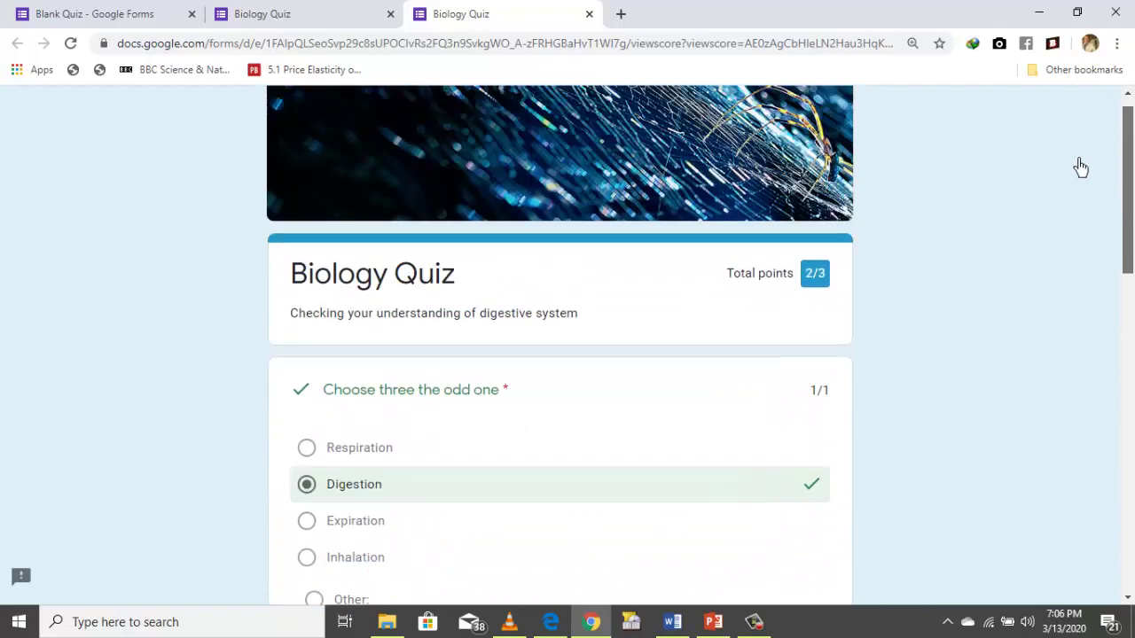
# - Close and reopen the score page, and return to the quiz's editing page
pyautogui.click(589, 15)
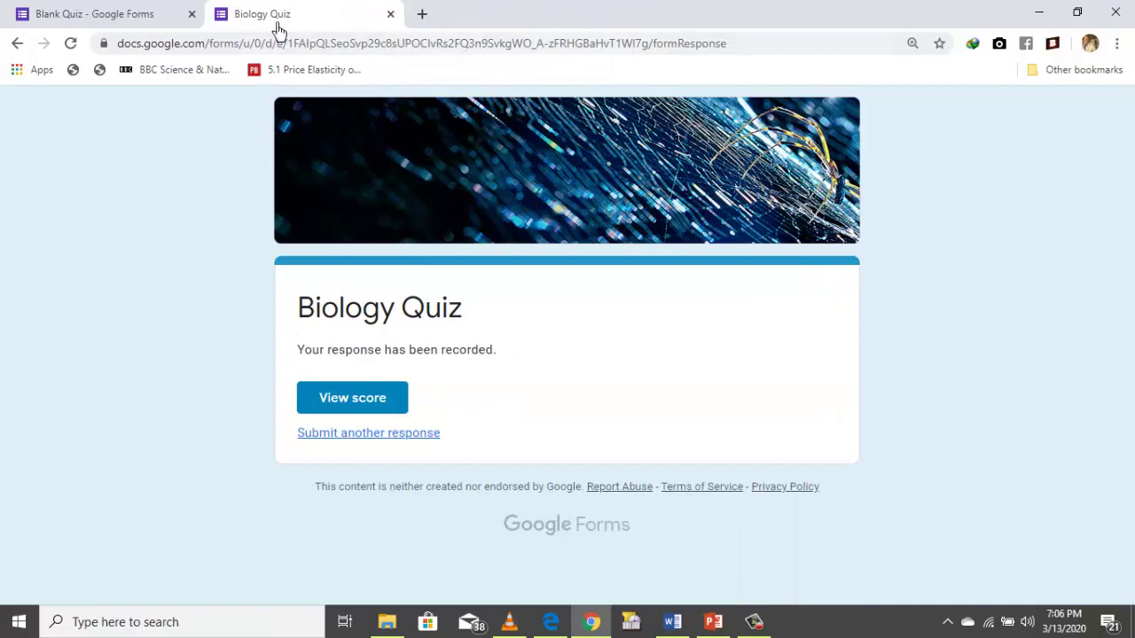
pyautogui.click(361, 406)
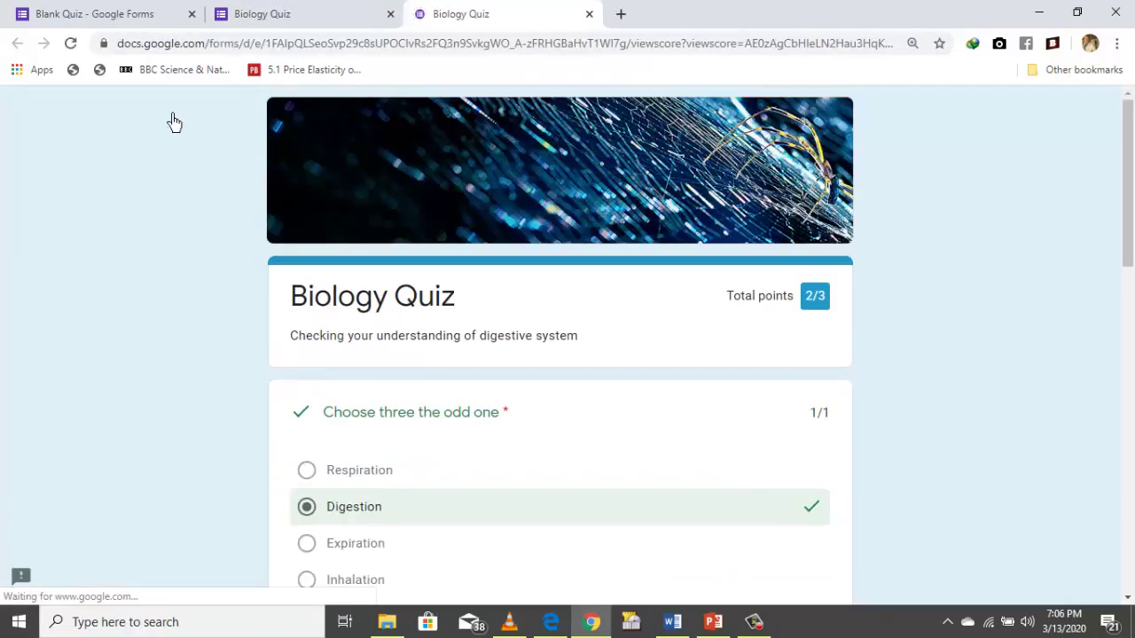
pyautogui.click(139, 23)
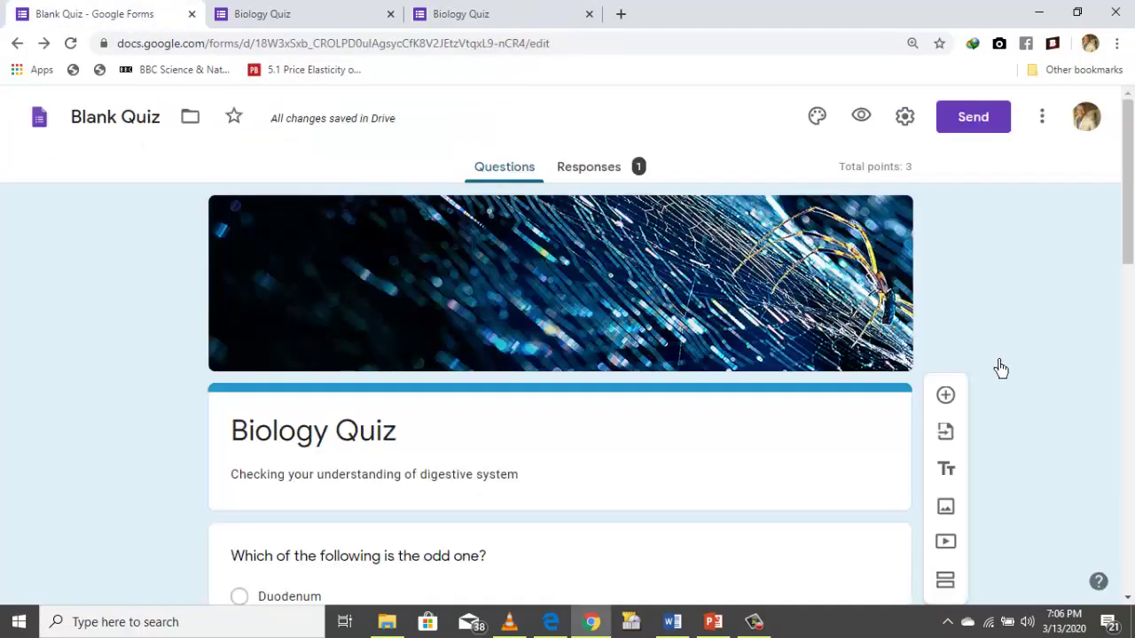
# - Review the summary of the quiz responses, including the insights, points distribution and frequently missed questions
pyautogui.click(601, 175)
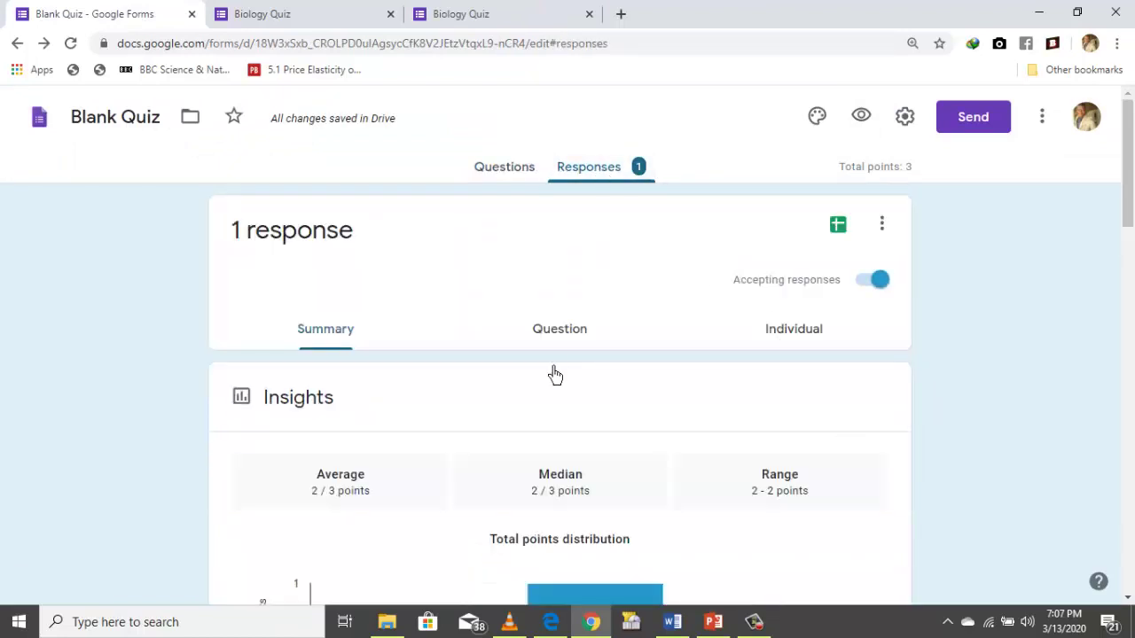
pyautogui.click(1129, 601)
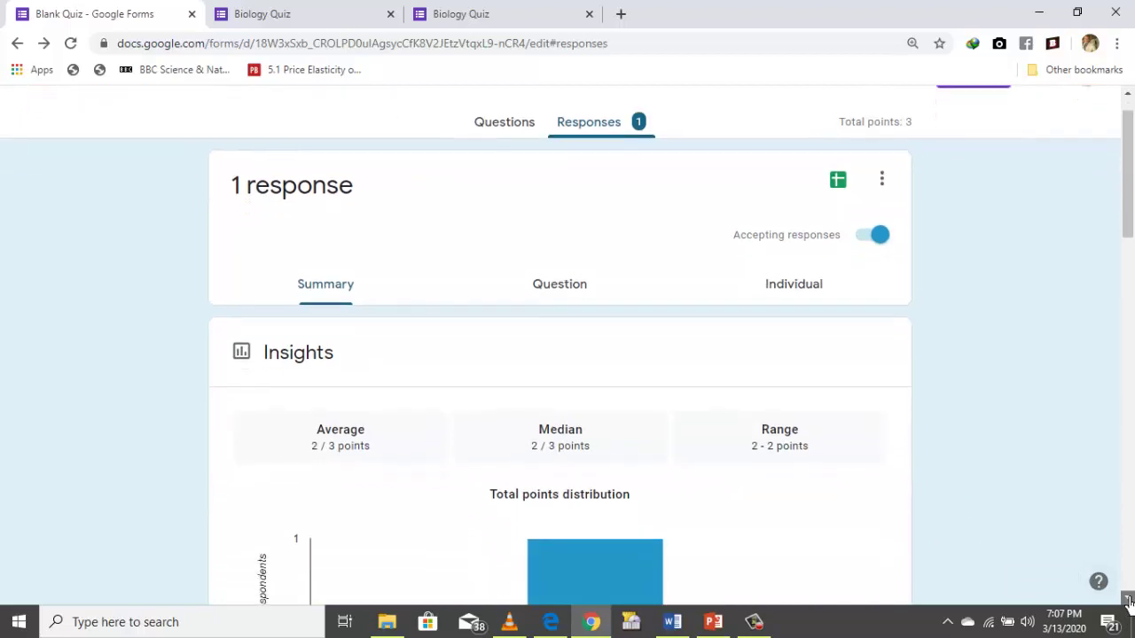
pyautogui.click(1129, 601)
pyautogui.scroll(-3, 726, 482)
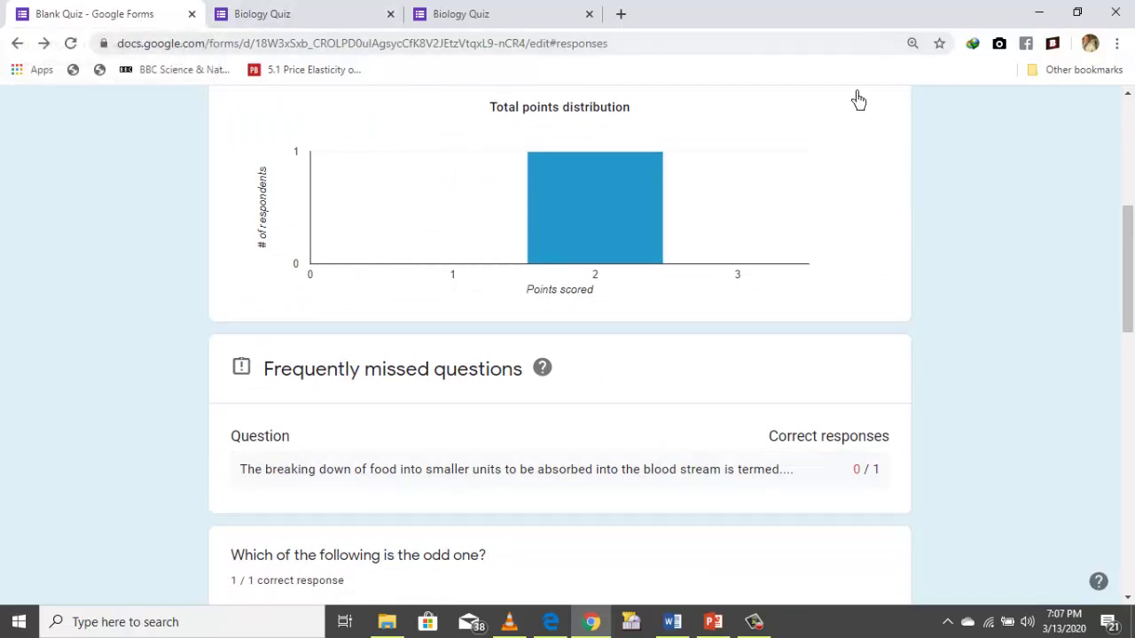
pyautogui.scroll(3, 1126, 136)
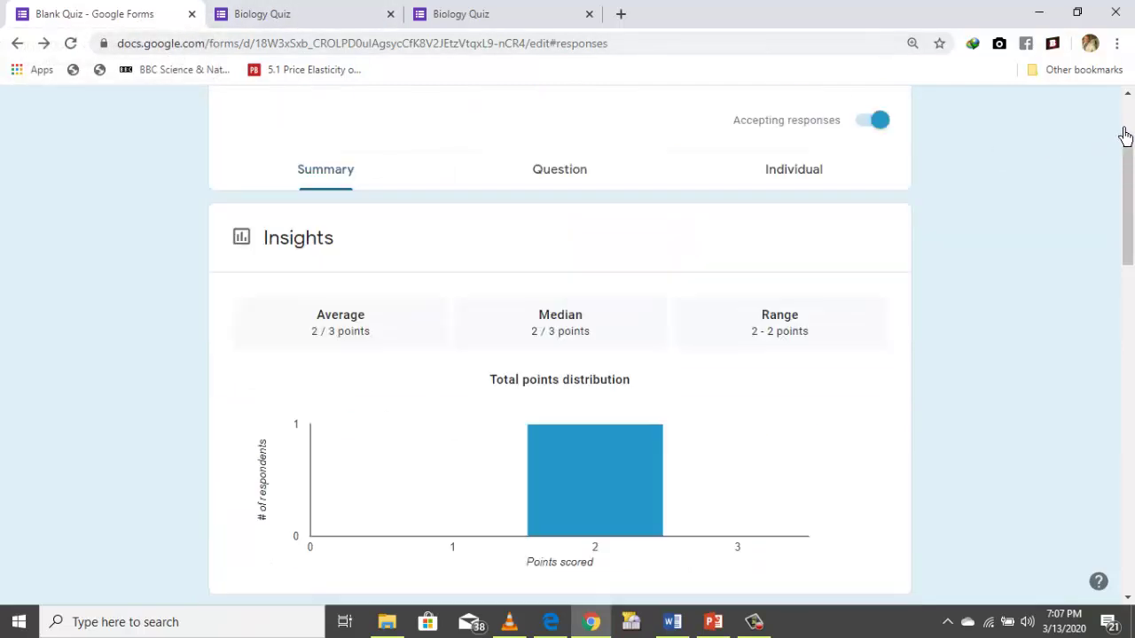
pyautogui.scroll(2, 1126, 135)
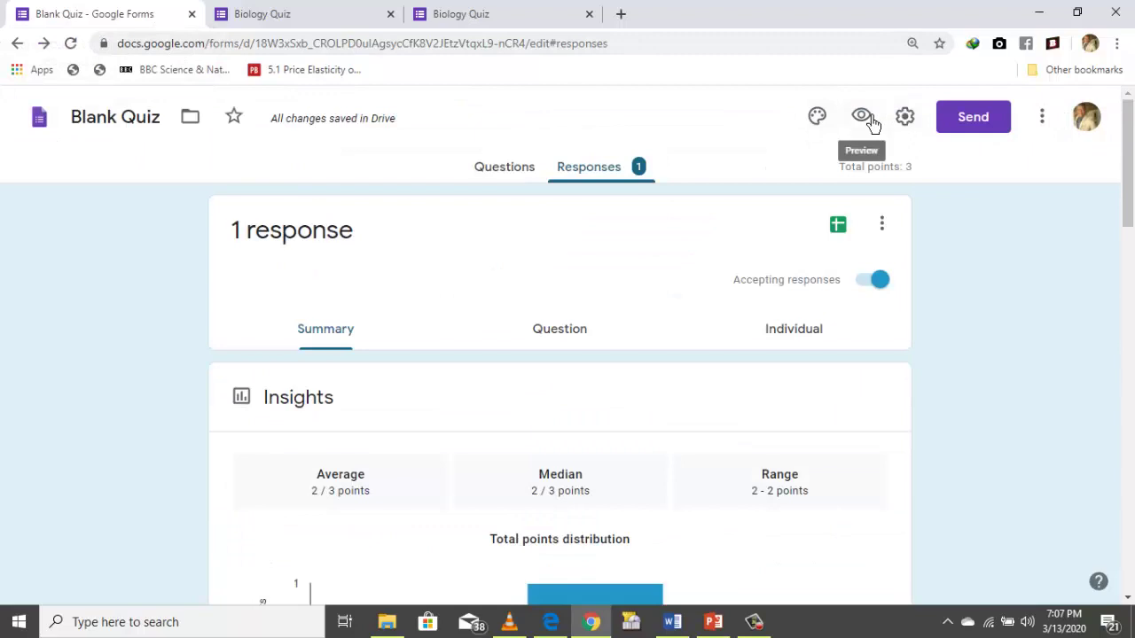
# - Generate a shortened URL for sharing the quiz by link, and close the Send form window
pyautogui.click(991, 132)
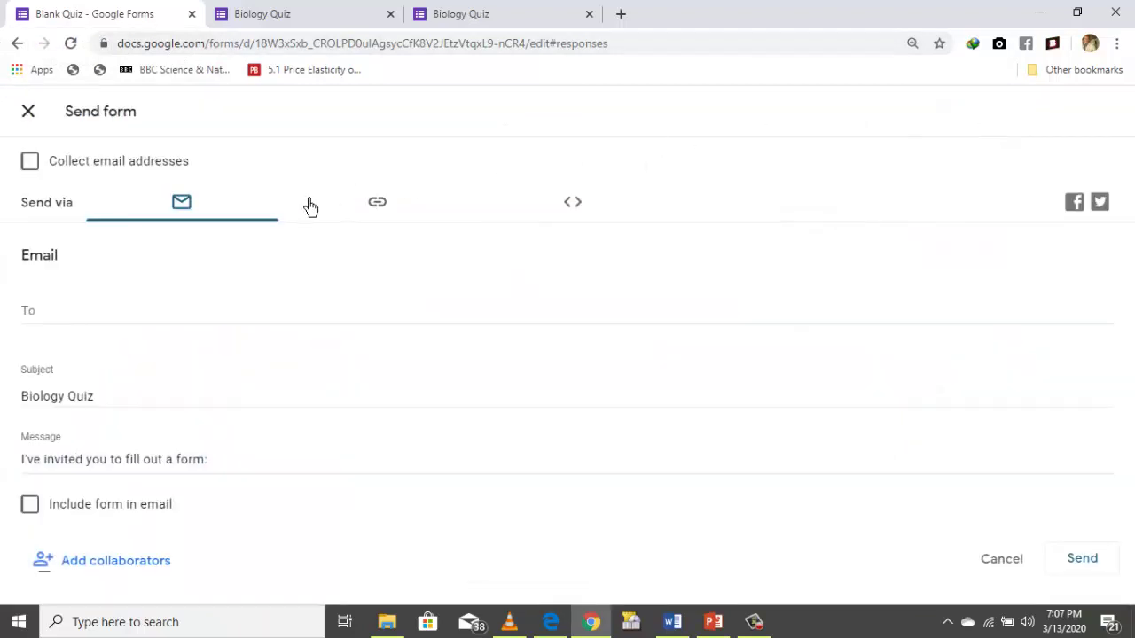
pyautogui.click(390, 209)
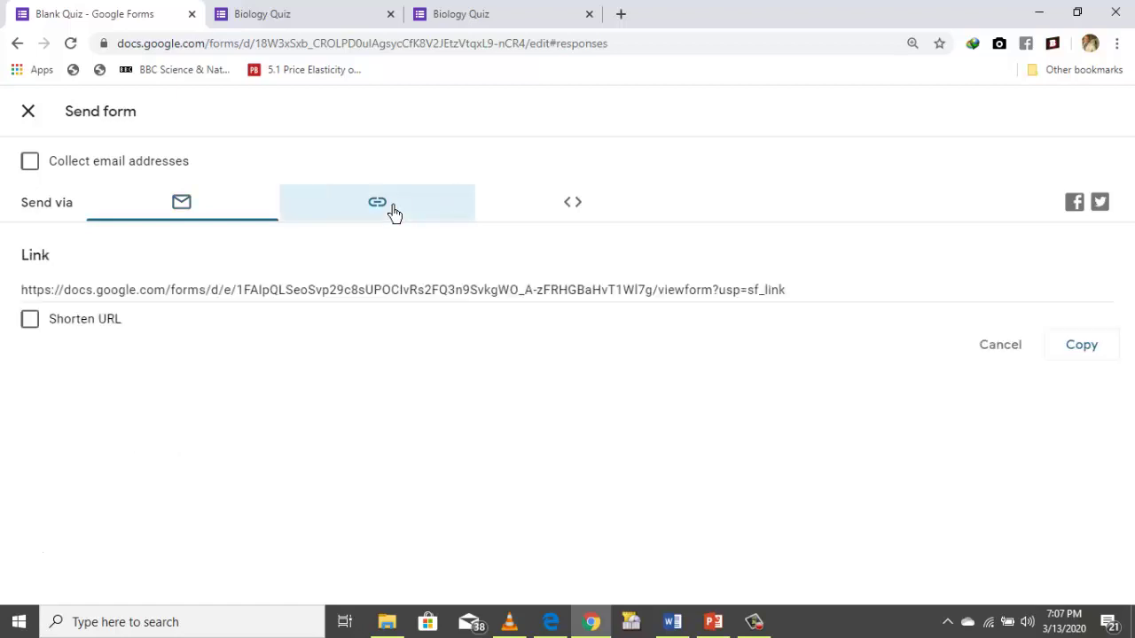
pyautogui.click(31, 321)
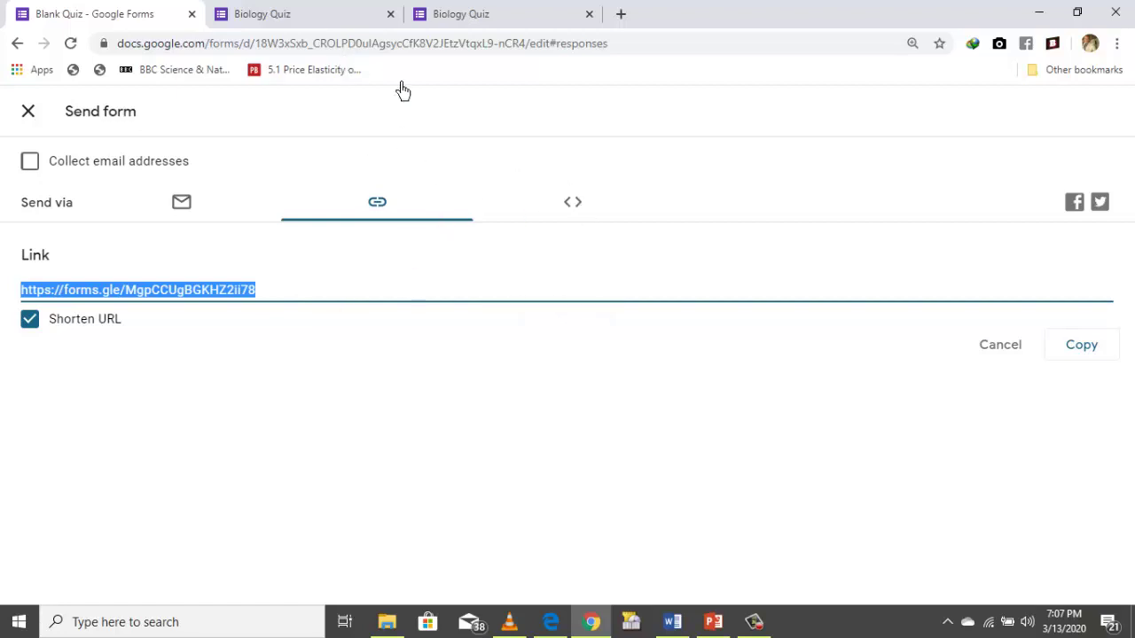
pyautogui.click(457, 26)
pyautogui.click(123, 19)
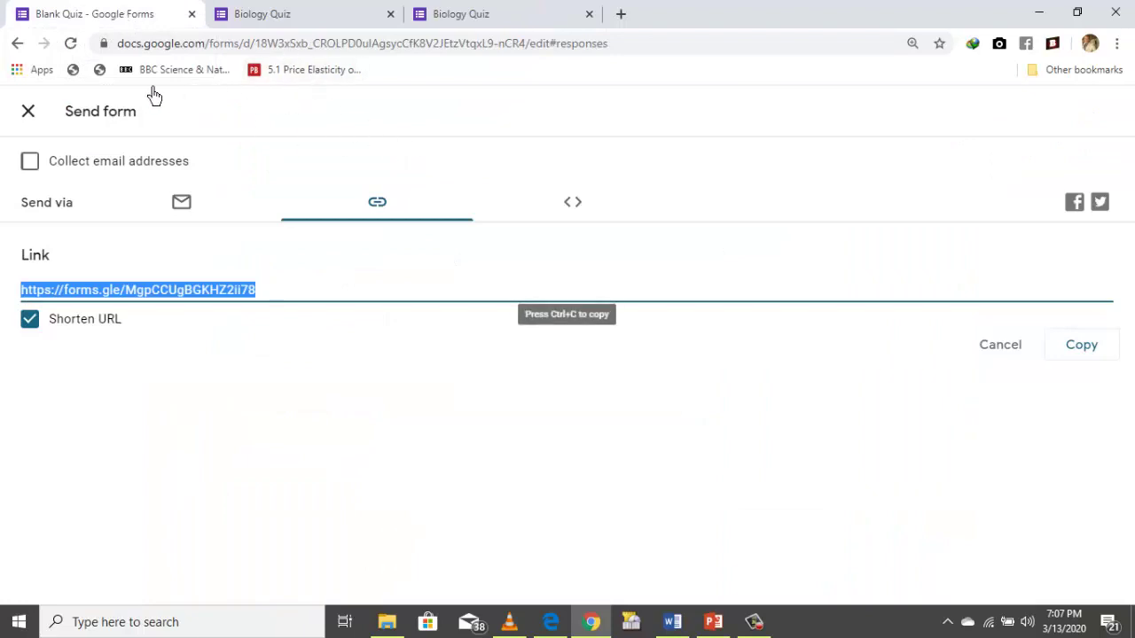
pyautogui.click(29, 115)
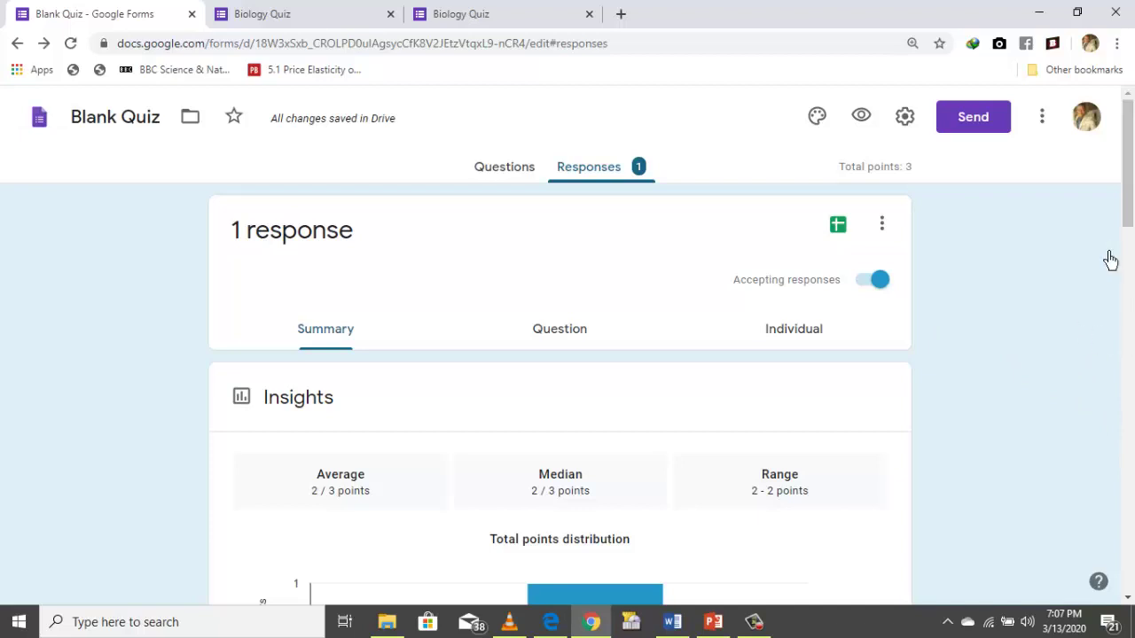
pyautogui.moveTo(1130, 222); pyautogui.dragTo(1037, 185)
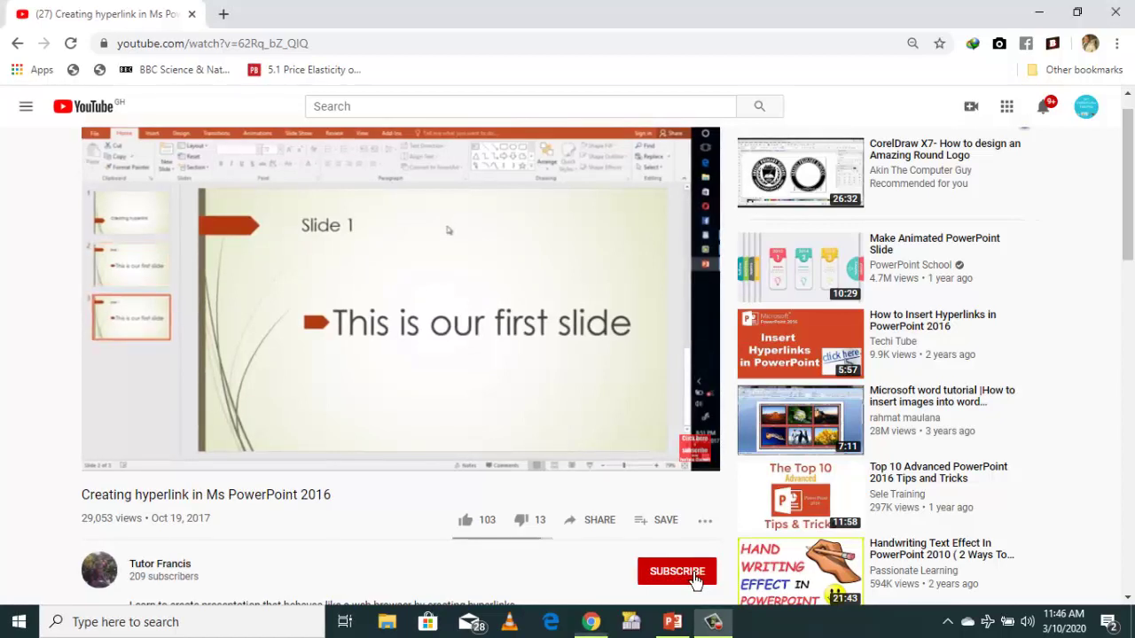
# - Subscribe to the channel of the YouTube video "Creating hyperlink in Ms PowerPoint 2016" and set its notifications to All
pyautogui.click(677, 572)
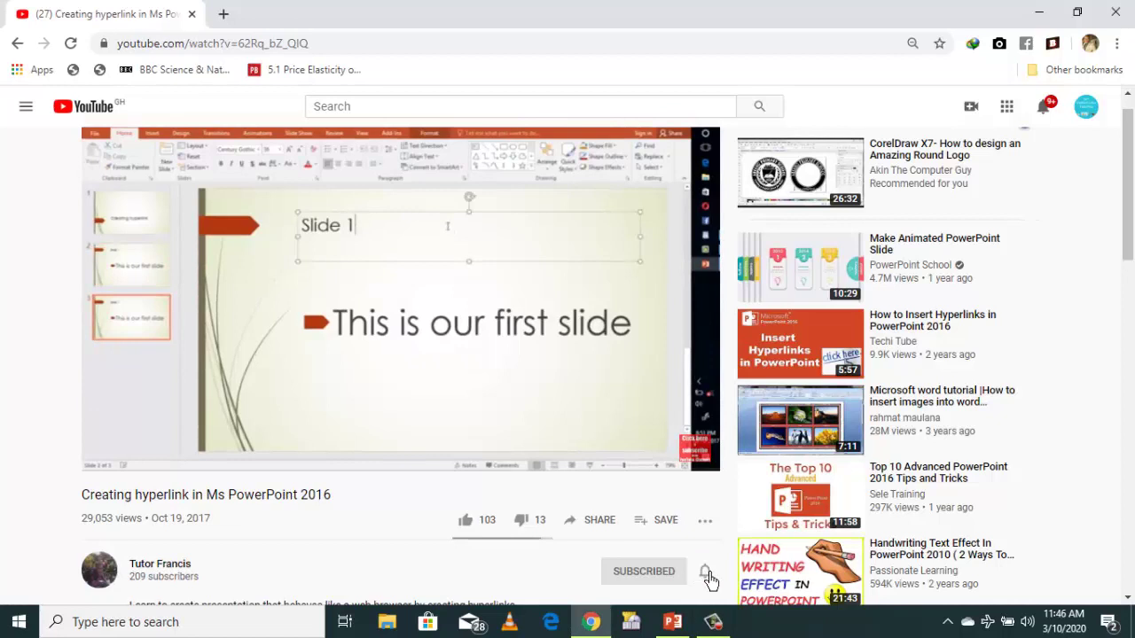
pyautogui.click(705, 572)
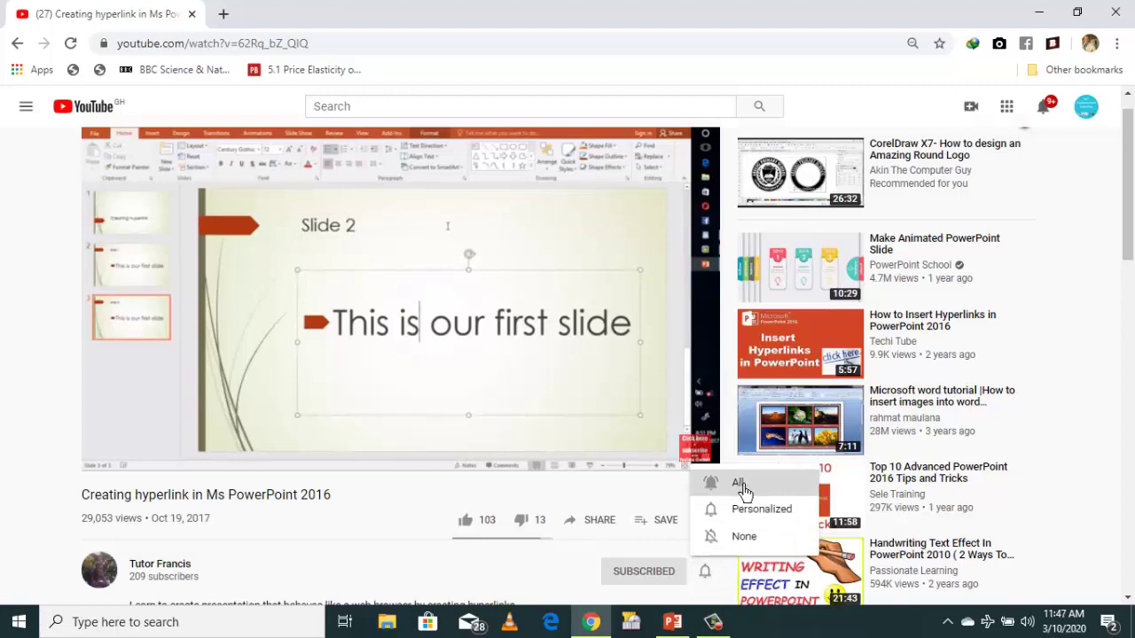
pyautogui.click(742, 488)
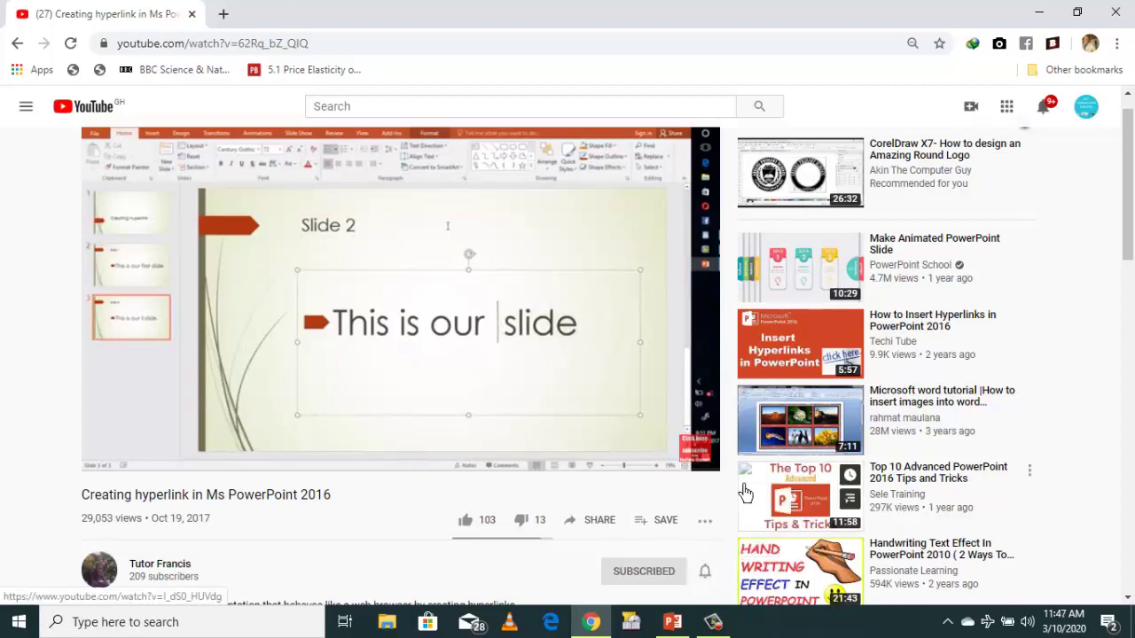